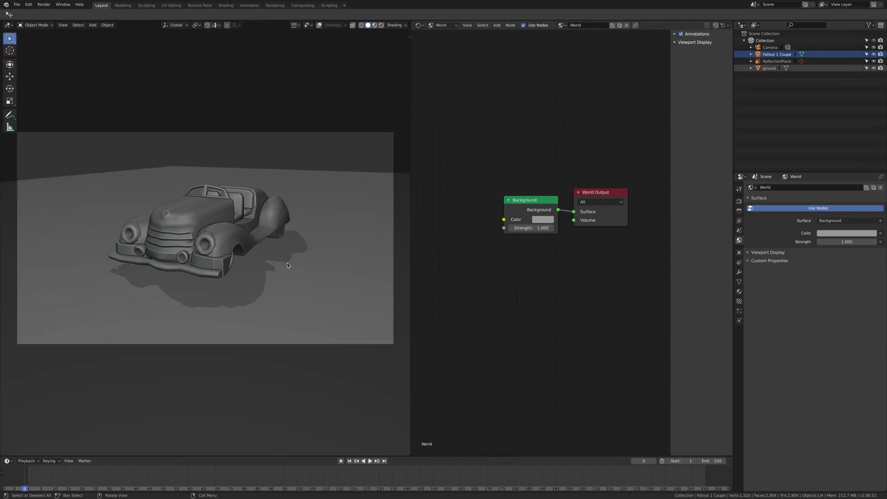
# Examine the coupe in the viewport, and inspect its licence and 3D preview on the Fallout 1 Coupe Sketchfab page in the browser
pyautogui.moveTo(287, 263)
pyautogui.mouseDown(button='middle')
pyautogui.moveTo(234, 264)
pyautogui.moveTo(275, 263)
pyautogui.mouseUp(button='middle')
pyautogui.scroll(3, 299, 214)
pyautogui.moveTo(299, 215); pyautogui.dragTo(245, 217, button='middle')
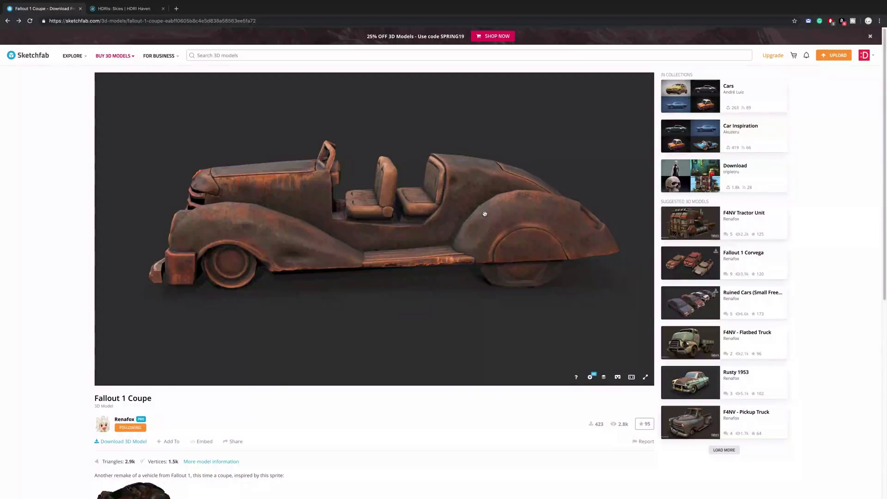
pyautogui.moveTo(485, 210)
pyautogui.mouseDown()
pyautogui.moveTo(422, 214)
pyautogui.moveTo(370, 242)
pyautogui.moveTo(366, 278)
pyautogui.mouseUp()
pyautogui.scroll(-3, 301, 398)
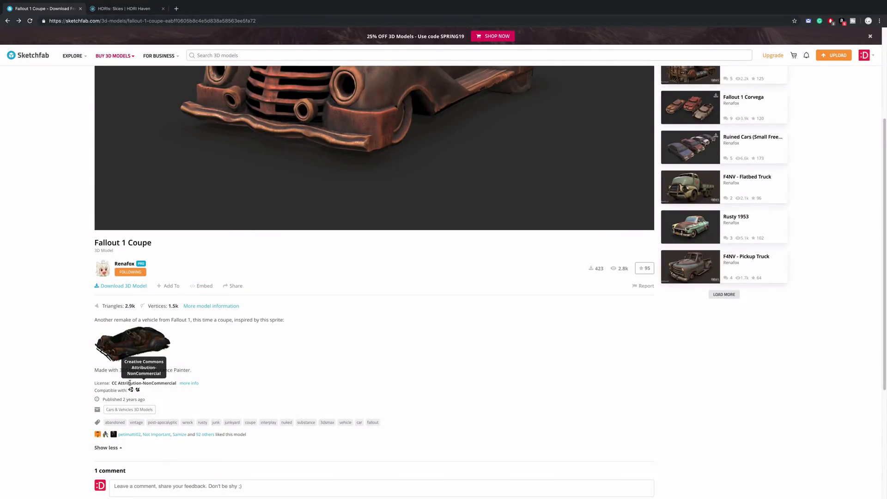
pyautogui.scroll(3, 279, 374)
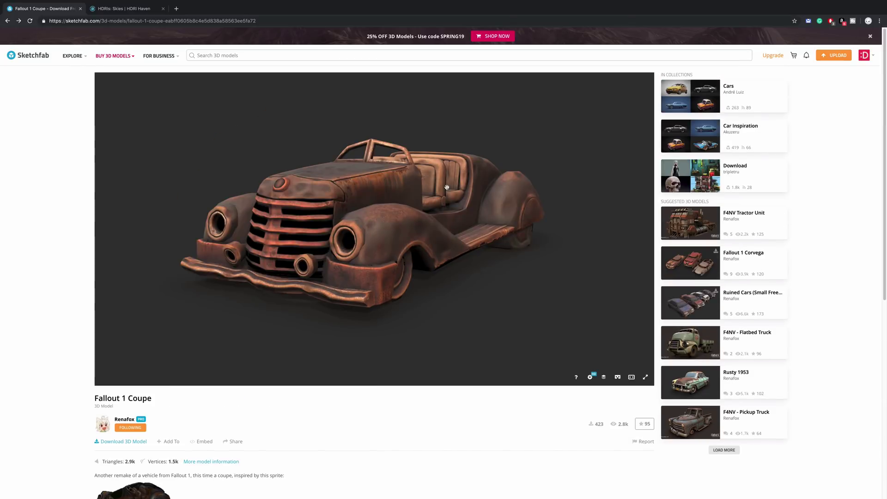
pyautogui.moveTo(429, 200); pyautogui.dragTo(352, 213)
pyautogui.scroll(5, 450, 205)
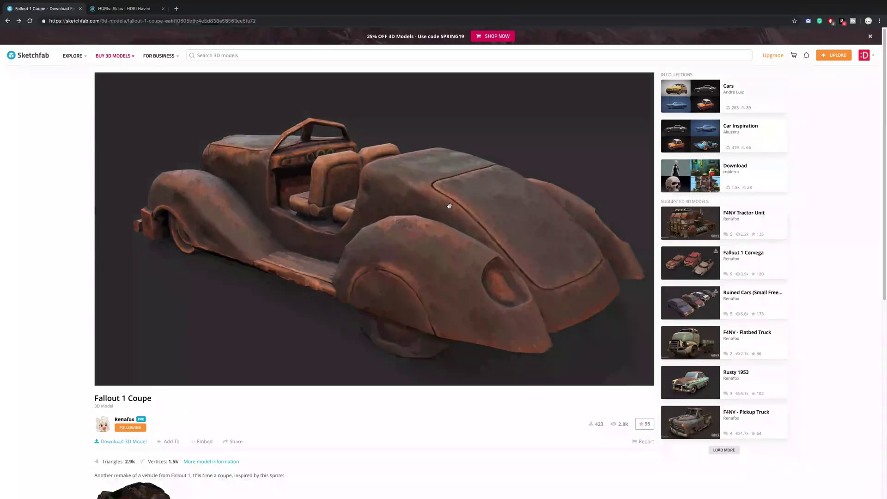
pyautogui.moveTo(449, 203); pyautogui.dragTo(348, 214)
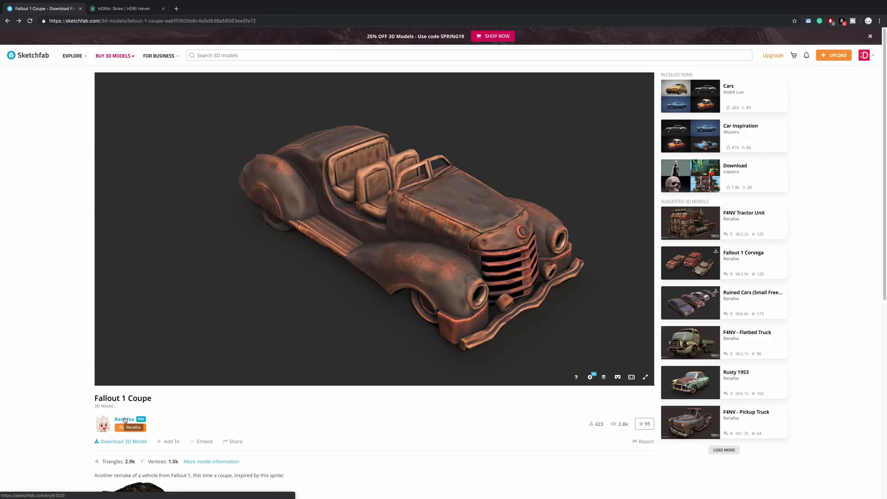
pyautogui.click(126, 419)
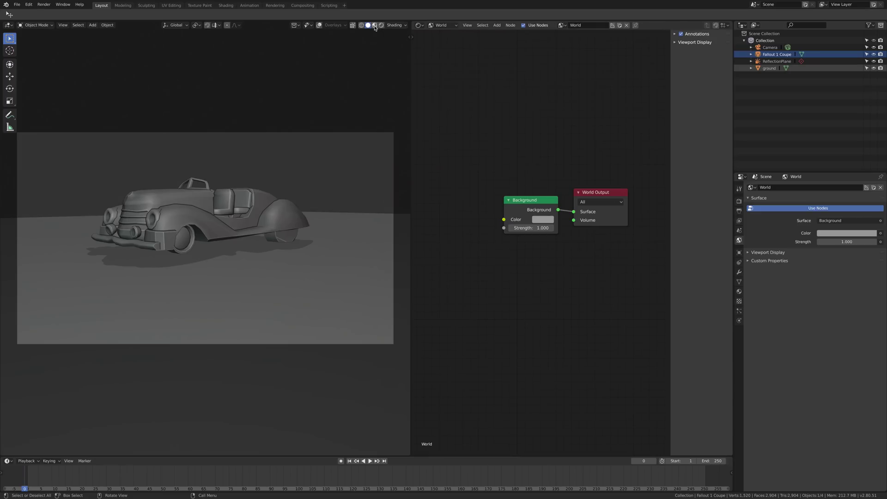
# Switch the 3D viewport to Rendered shading and view the car and water from the front
pyautogui.click(381, 25)
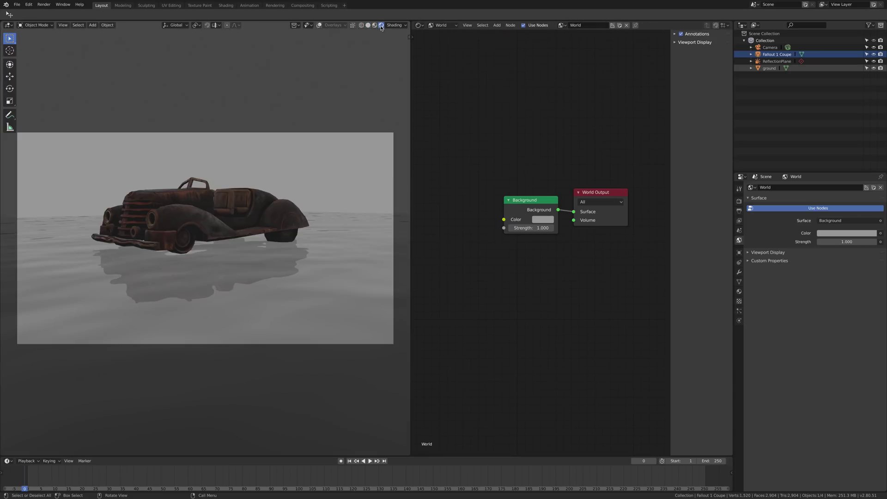
pyautogui.moveTo(152, 198)
pyautogui.mouseDown(button='middle')
pyautogui.moveTo(261, 198)
pyautogui.moveTo(233, 198)
pyautogui.moveTo(277, 242)
pyautogui.moveTo(115, 257)
pyautogui.moveTo(210, 261)
pyautogui.moveTo(162, 259)
pyautogui.moveTo(247, 225)
pyautogui.mouseUp(button='middle')
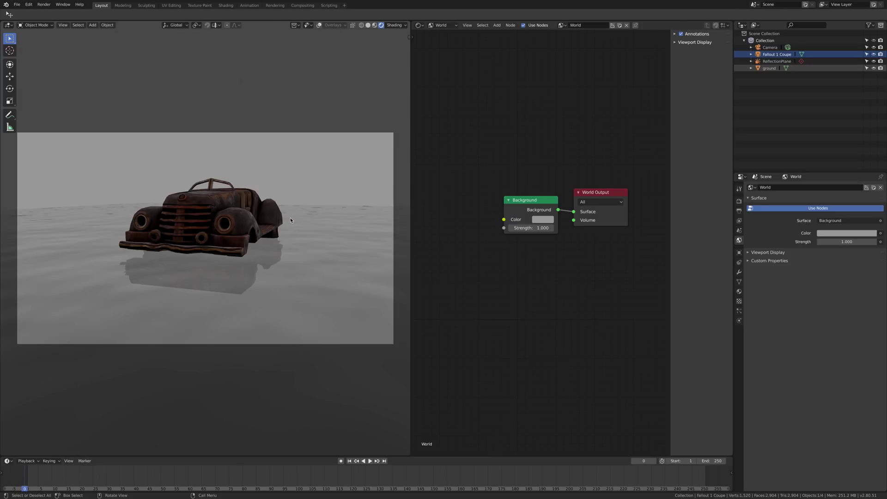
pyautogui.moveTo(600, 256); pyautogui.dragTo(567, 259, button='middle')
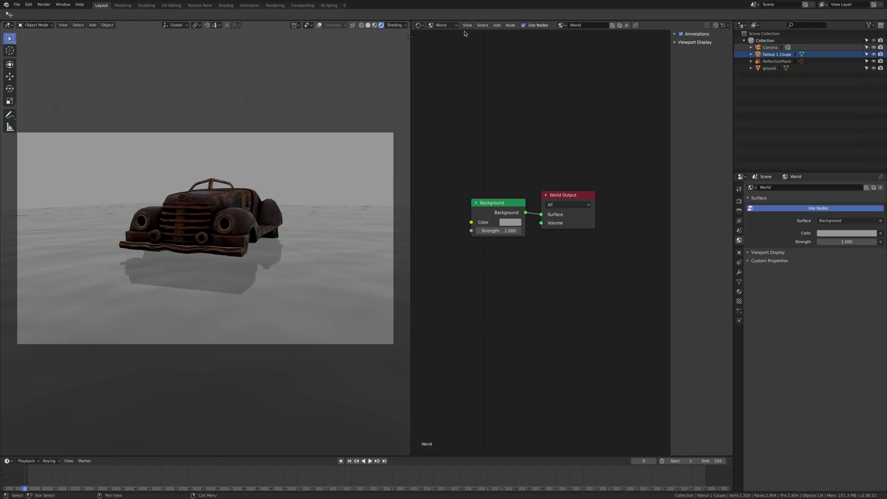
# Set the shader editor to World nodes and feed the world background's color from an Environment Texture
pyautogui.click(444, 25)
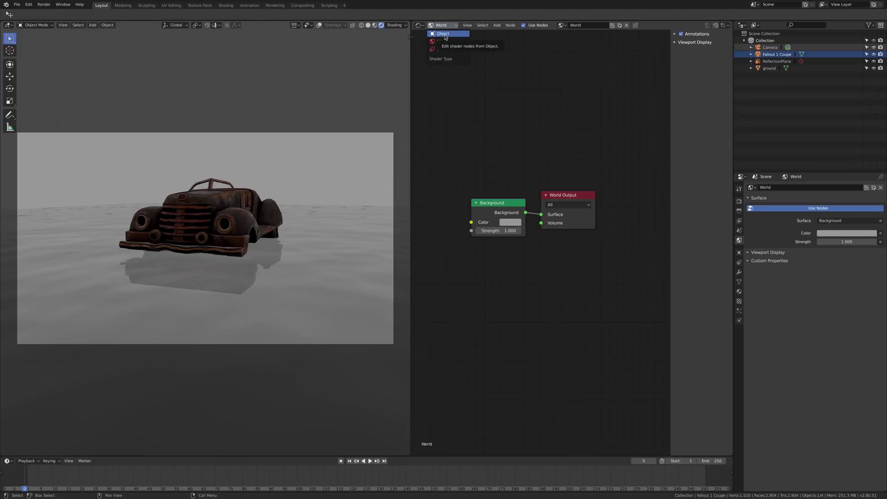
pyautogui.click(444, 44)
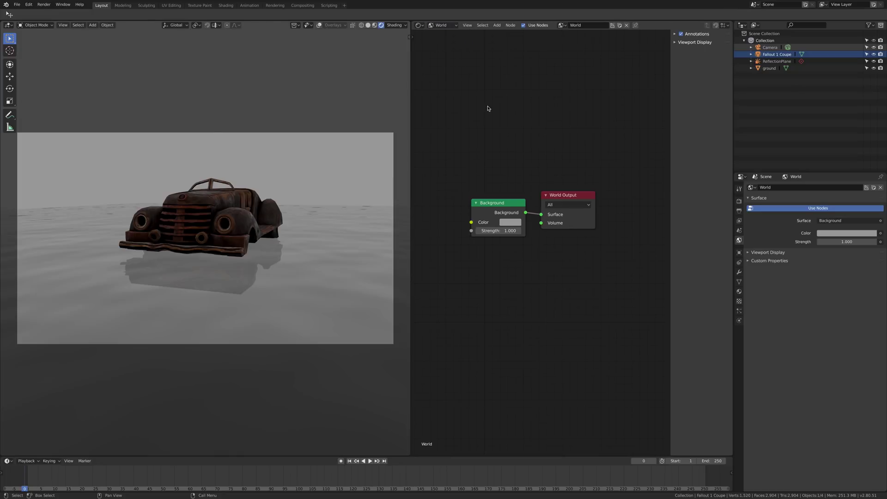
pyautogui.moveTo(514, 150); pyautogui.dragTo(530, 133, button='middle')
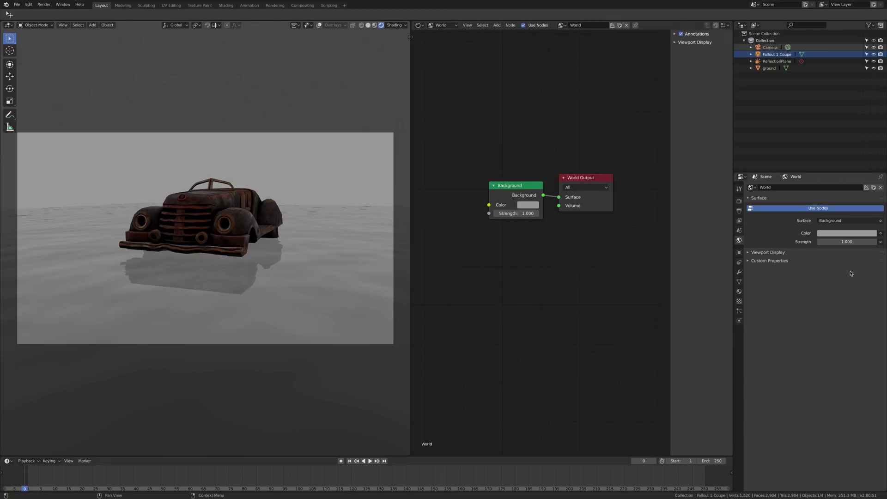
pyautogui.click(881, 233)
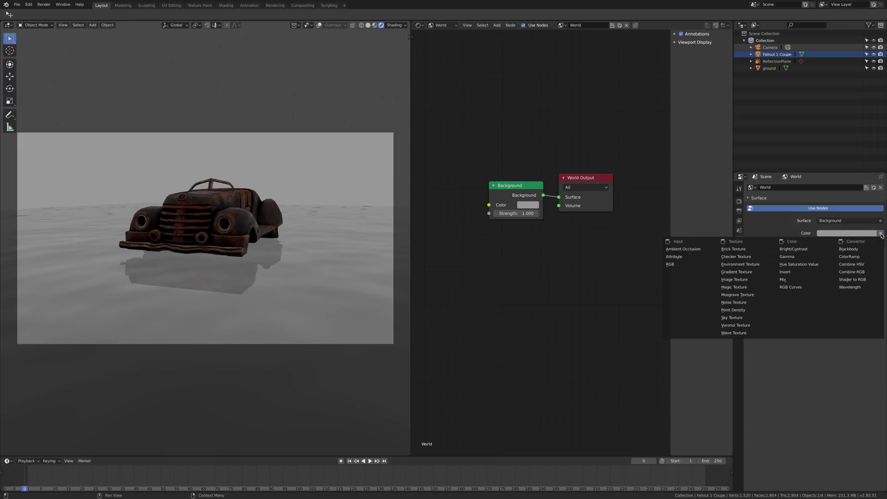
pyautogui.click(726, 265)
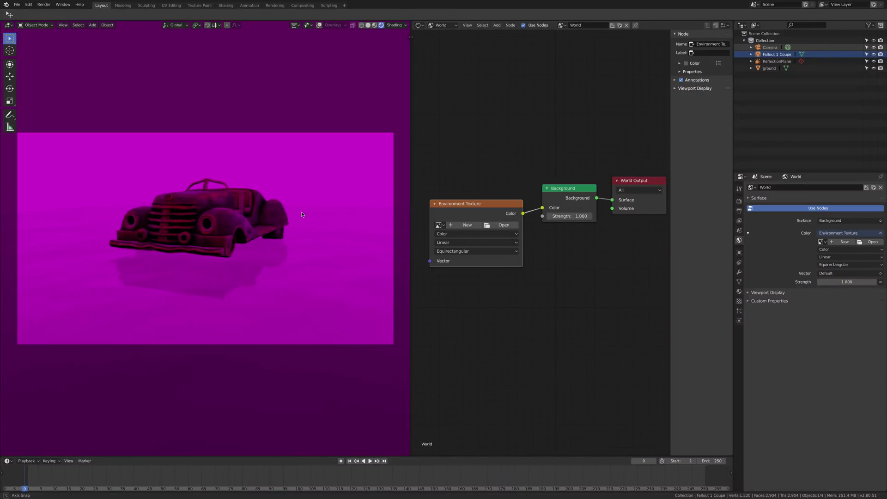
# Load delta_2_8k.hdr as the image of the Environment Texture node
pyautogui.moveTo(301, 222)
pyautogui.mouseDown(button='middle')
pyautogui.moveTo(284, 231)
pyautogui.moveTo(305, 215)
pyautogui.moveTo(280, 215)
pyautogui.moveTo(292, 233)
pyautogui.mouseUp(button='middle')
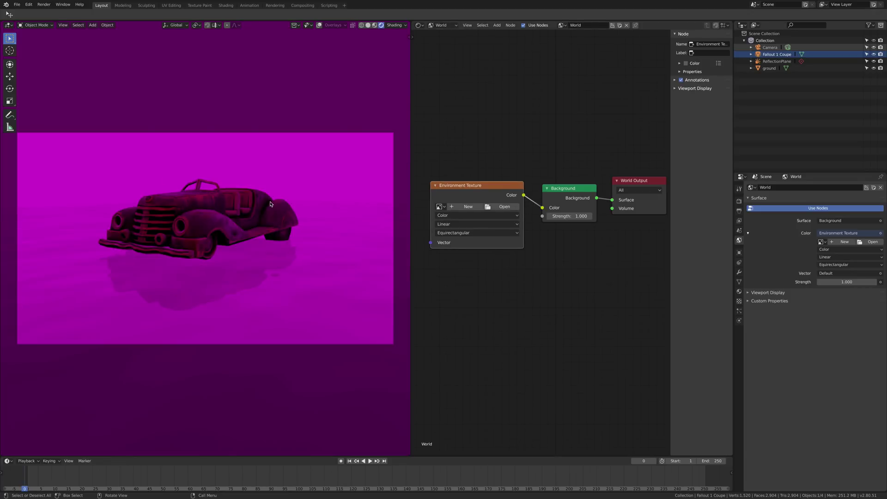
pyautogui.moveTo(493, 188); pyautogui.dragTo(496, 193)
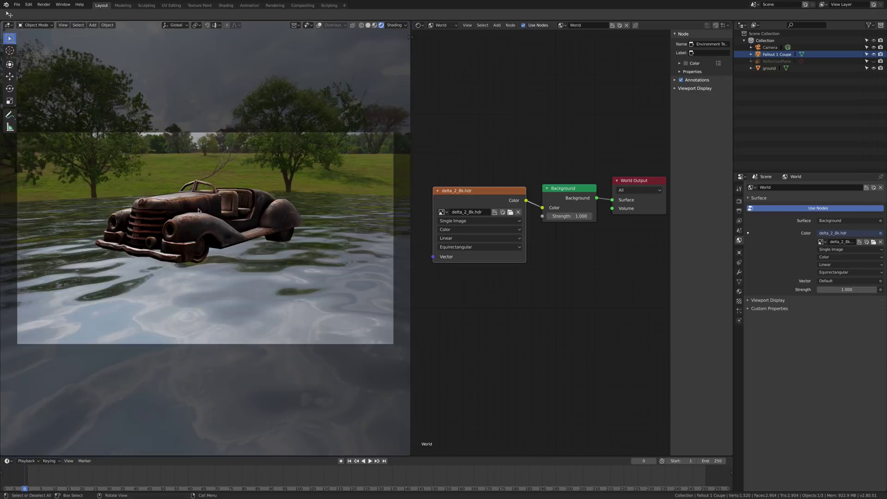
pyautogui.moveTo(199, 211); pyautogui.dragTo(209, 212, button='middle')
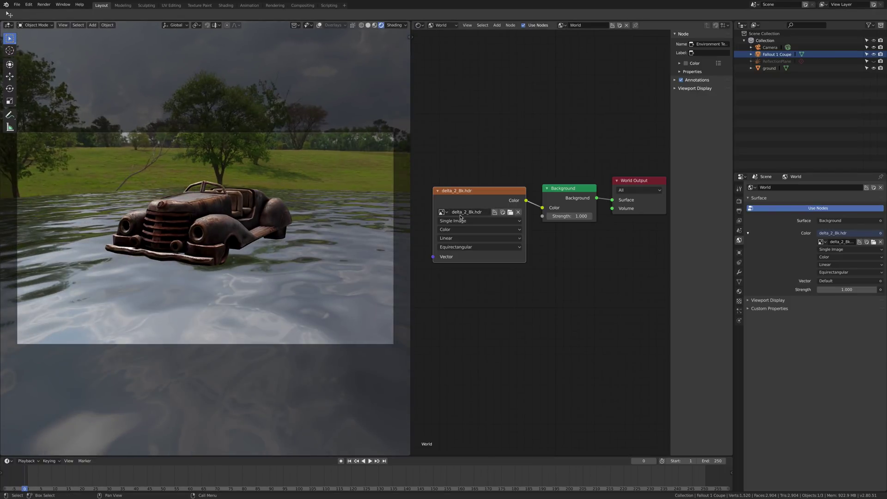
pyautogui.click(443, 213)
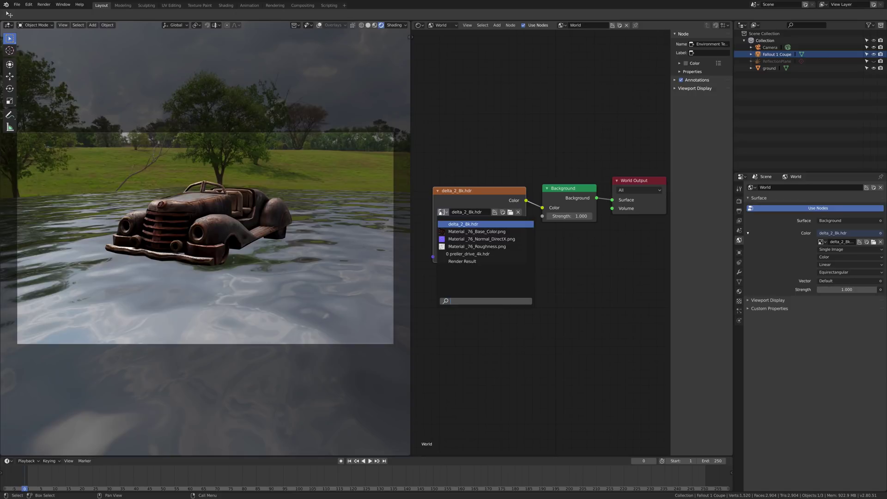
pyautogui.click(471, 224)
# Display delta_2_8k.hdr in the Image Editor and examine the full panorama
pyautogui.click(562, 25)
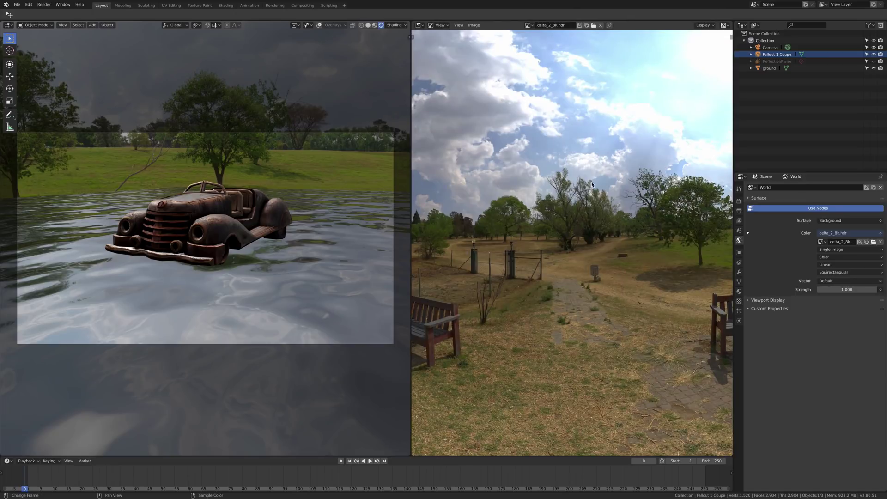
pyautogui.scroll(-6, 593, 183)
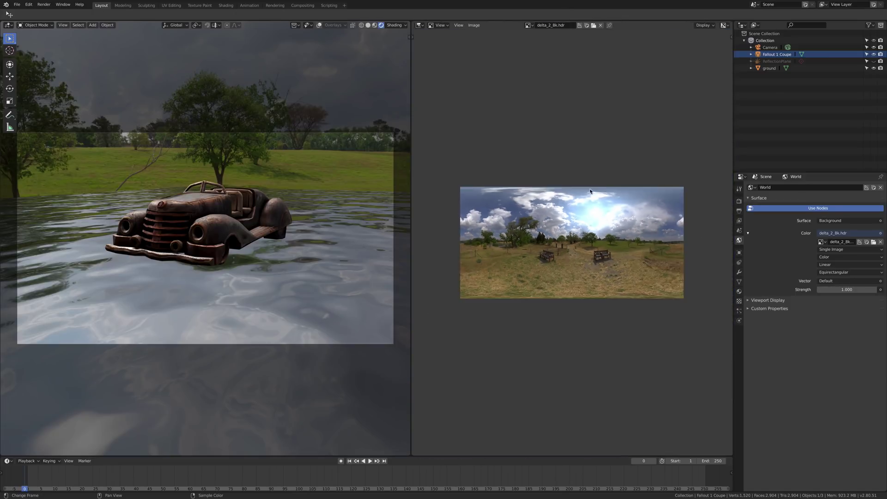
pyautogui.scroll(2, 592, 198)
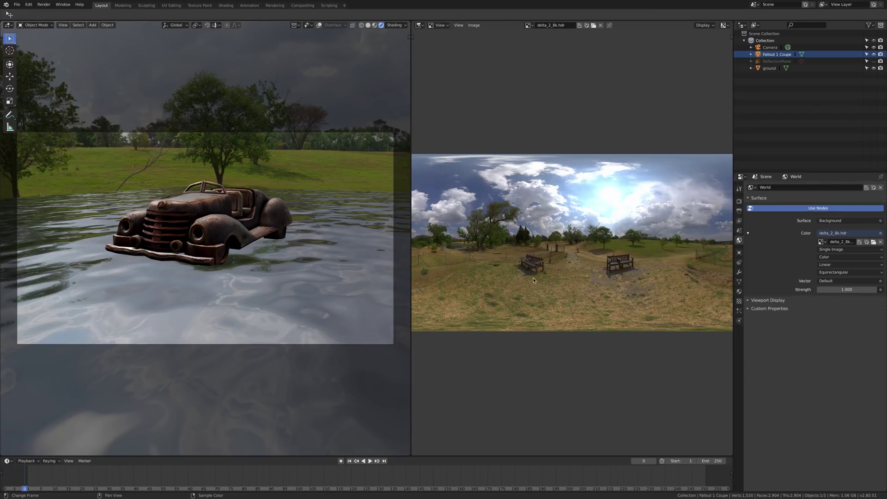
# Switch to the browser, look through the Skies category on HDRI Haven, and return to the world nodes in Blender
pyautogui.press('super+Tab')
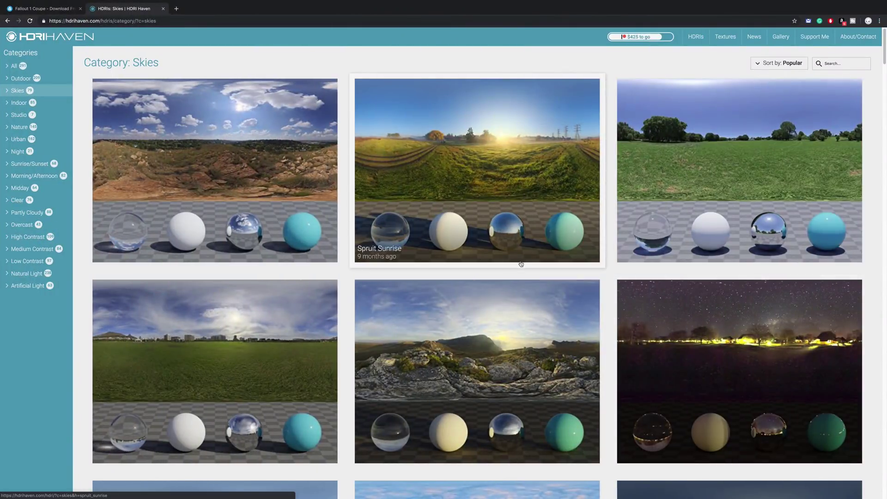
pyautogui.scroll(-12, 521, 263)
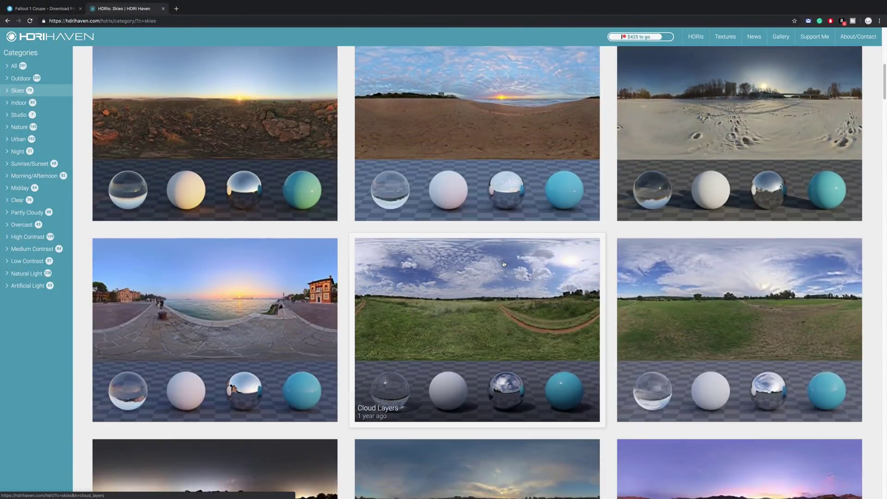
pyautogui.scroll(-8, 531, 265)
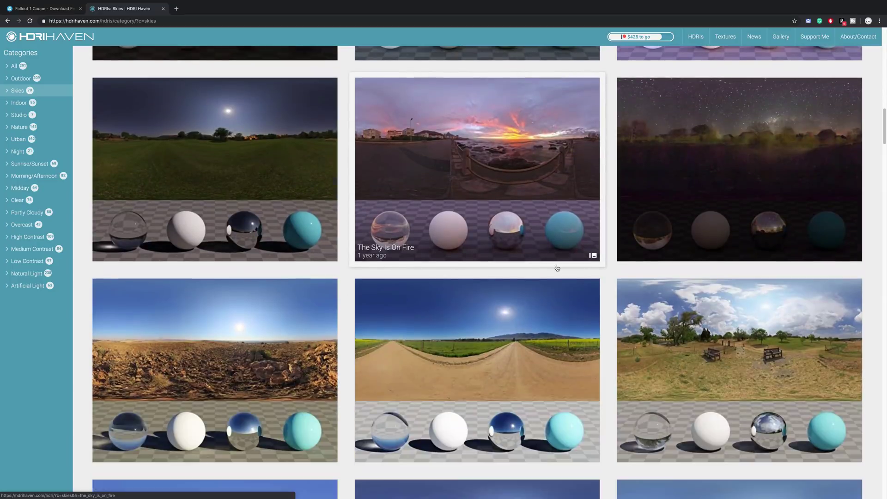
pyautogui.press('super+Tab')
pyautogui.moveTo(521, 143); pyautogui.dragTo(559, 144, button='middle')
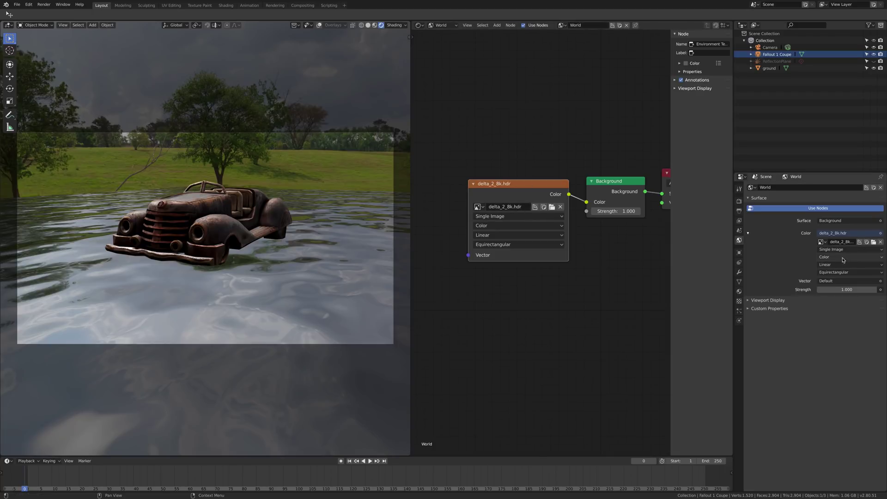
# Enable Screen Space Reflections in the Eevee render settings and remove the hidden ReflectionPlane from the scene
pyautogui.moveTo(127, 219); pyautogui.dragTo(290, 238, button='middle')
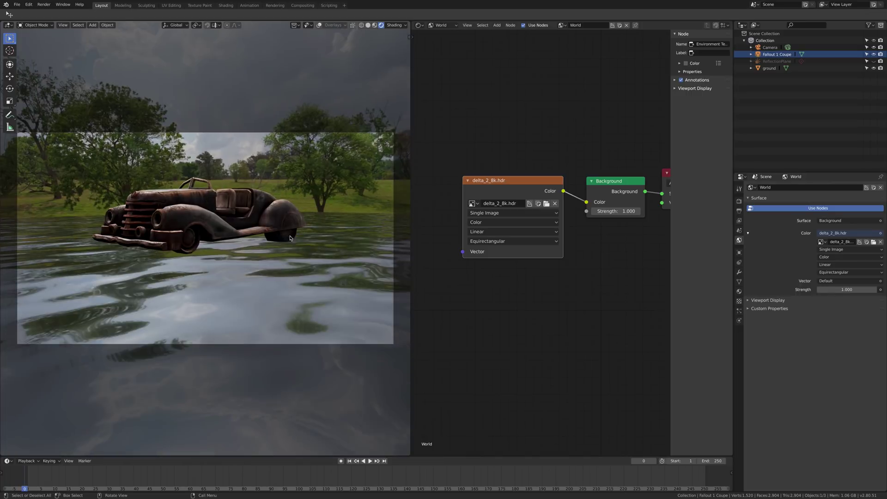
pyautogui.moveTo(219, 257); pyautogui.dragTo(204, 266, button='middle')
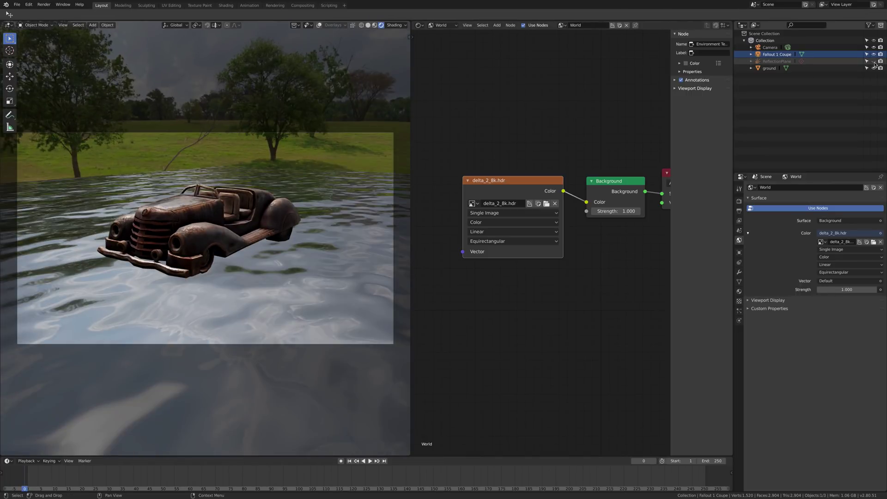
pyautogui.moveTo(316, 246); pyautogui.dragTo(331, 235, button='middle')
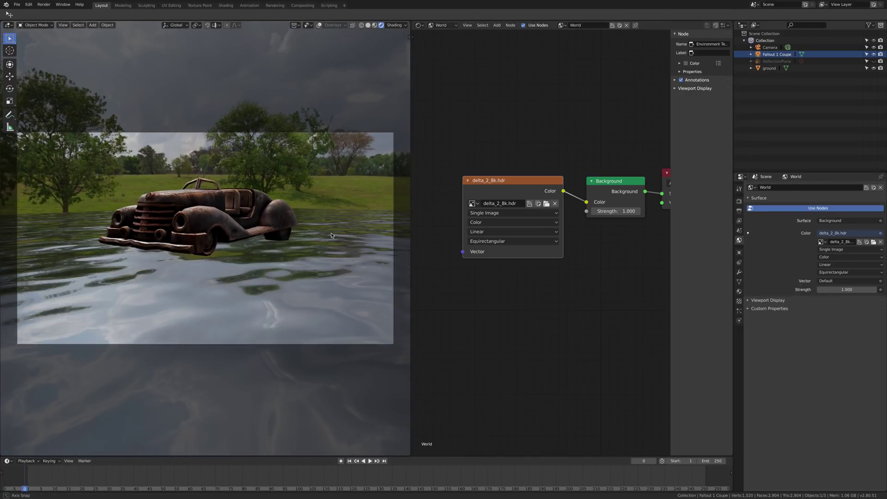
pyautogui.click(739, 202)
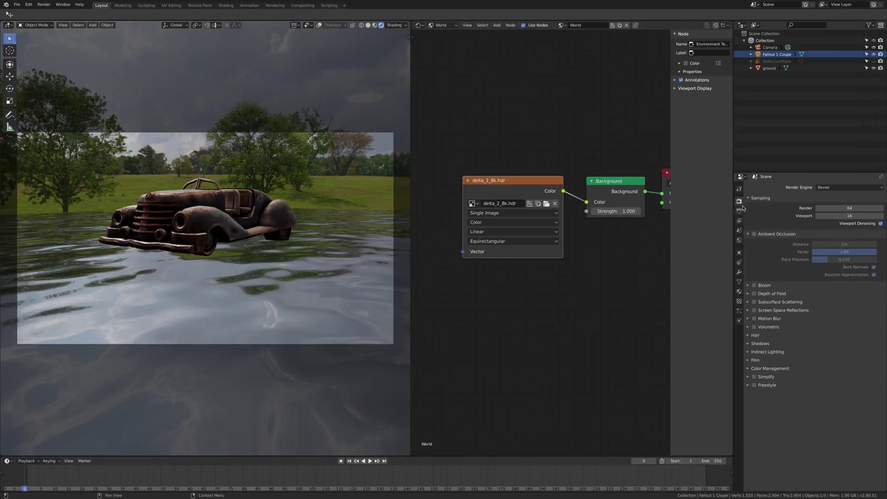
pyautogui.click(755, 310)
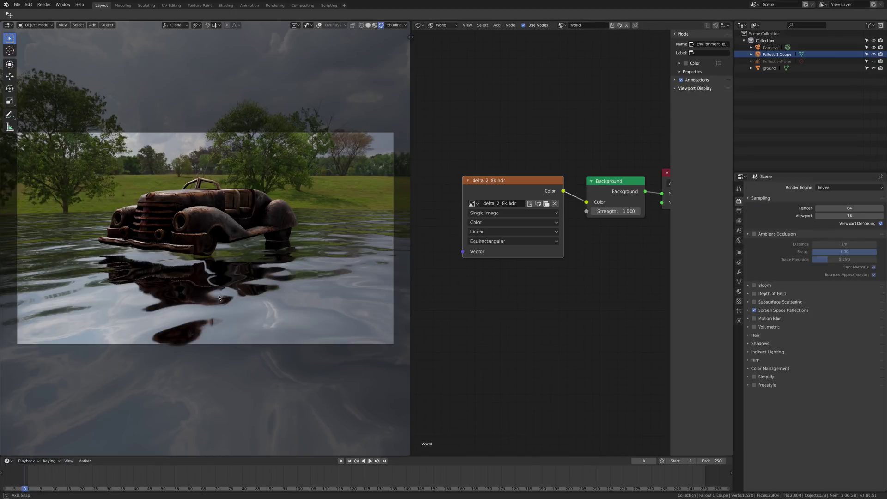
pyautogui.moveTo(295, 295); pyautogui.dragTo(196, 301, button='middle')
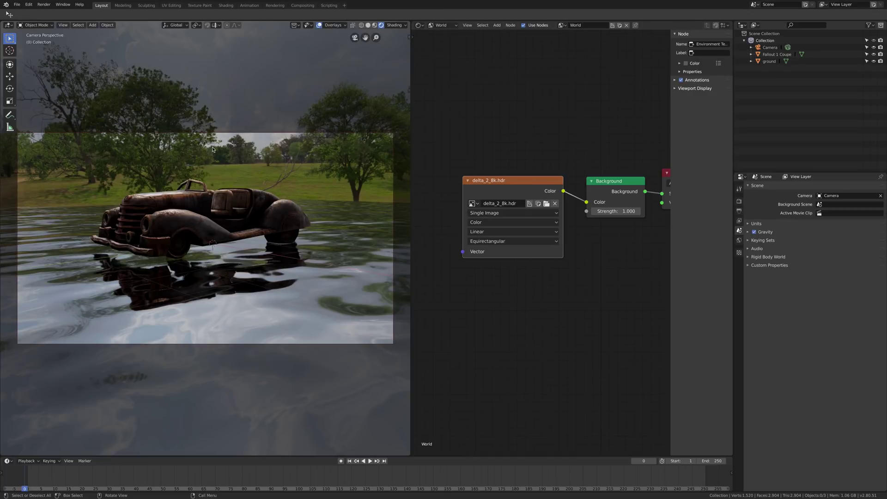
# Show the viewport overlays and add a Reflection Plane light probe to the scene
pyautogui.click(322, 26)
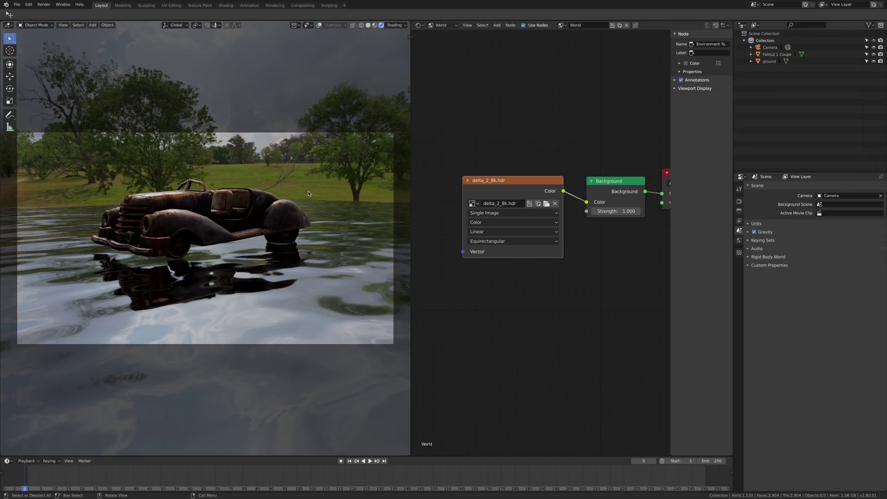
pyautogui.moveTo(309, 194); pyautogui.dragTo(25, 249, button='middle')
pyautogui.moveTo(217, 257); pyautogui.dragTo(259, 275, button='middle')
pyautogui.click(320, 26)
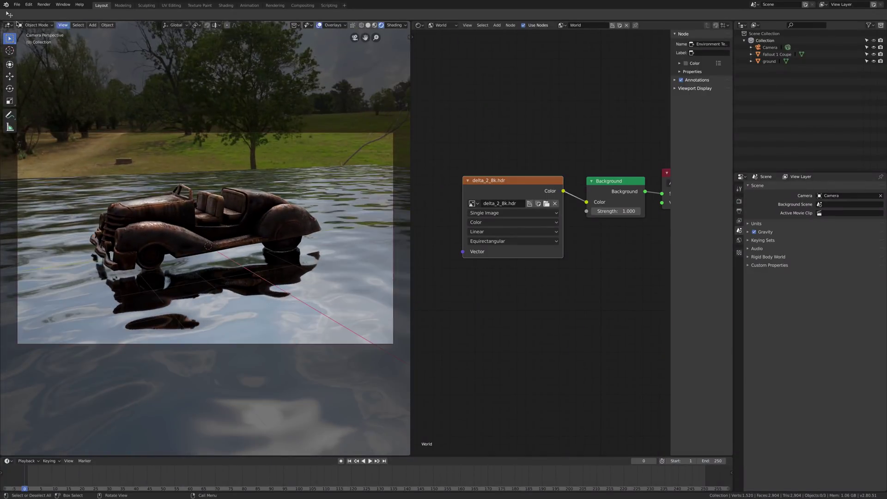
pyautogui.click(92, 25)
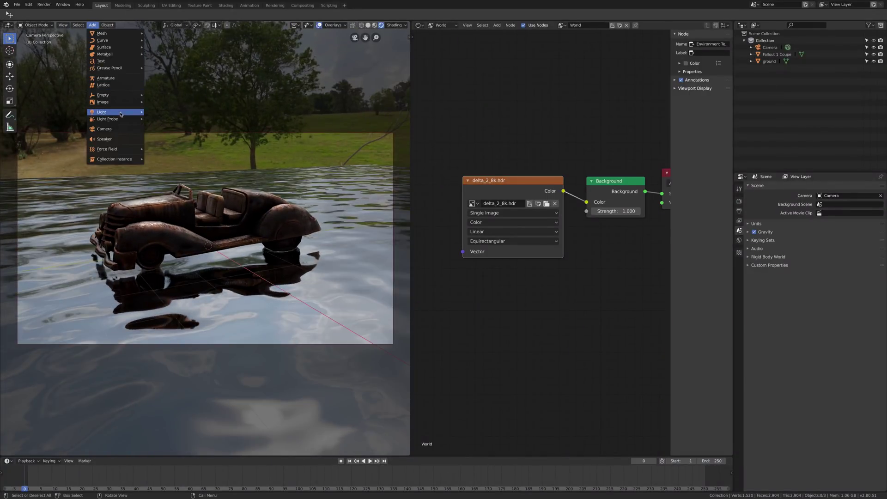
pyautogui.moveTo(115, 119)
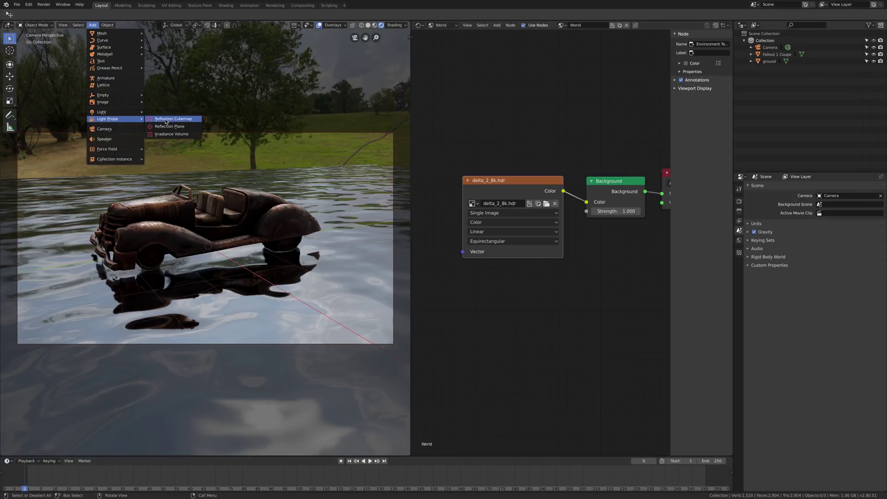
pyautogui.click(171, 128)
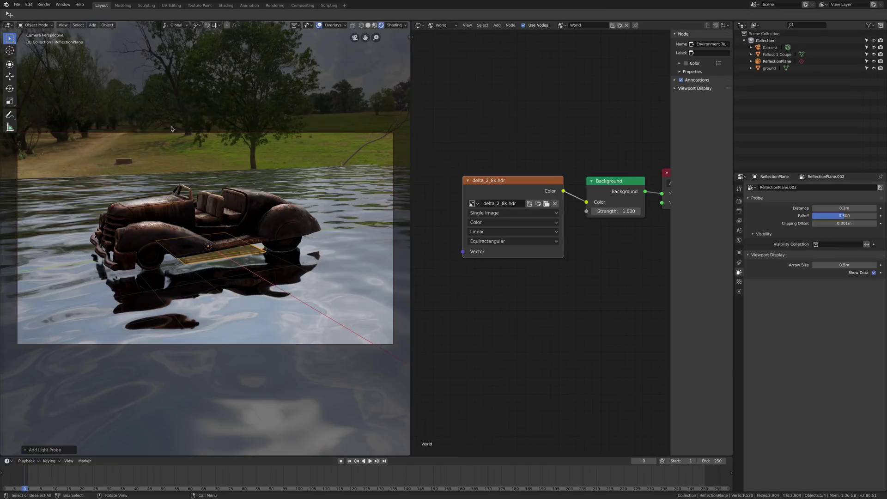
# Scale up the reflection plane well beyond the car and move it along Z to meet the water surface
pyautogui.moveTo(262, 214)
pyautogui.mouseDown(button='middle')
pyautogui.moveTo(270, 217)
pyautogui.moveTo(260, 218)
pyautogui.mouseUp(button='middle')
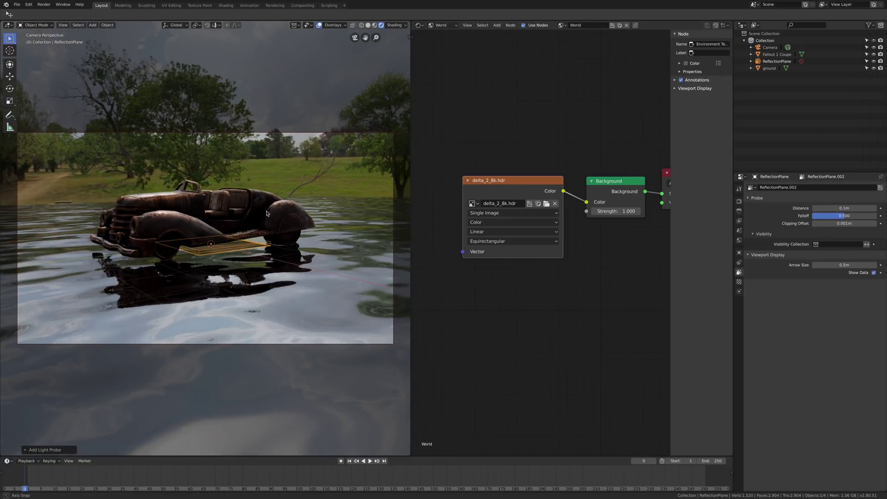
pyautogui.press('s')
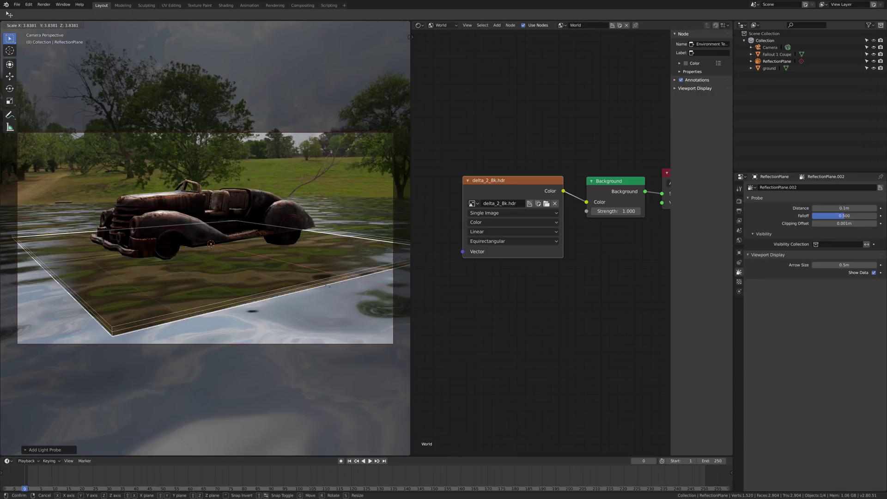
pyautogui.click(332, 298)
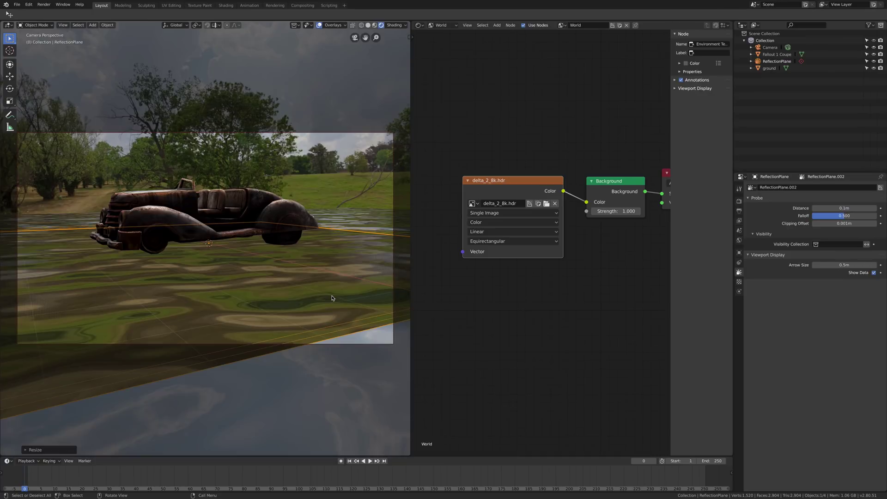
pyautogui.press('g')
pyautogui.press('z')
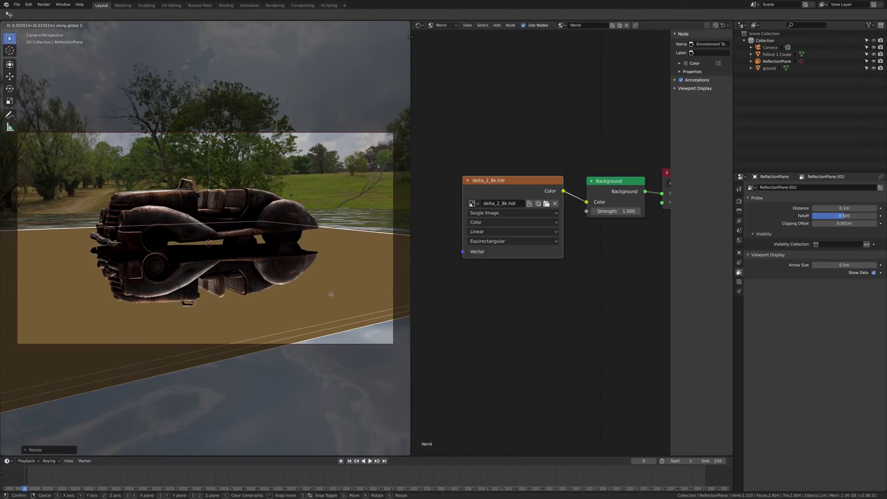
pyautogui.click(326, 262)
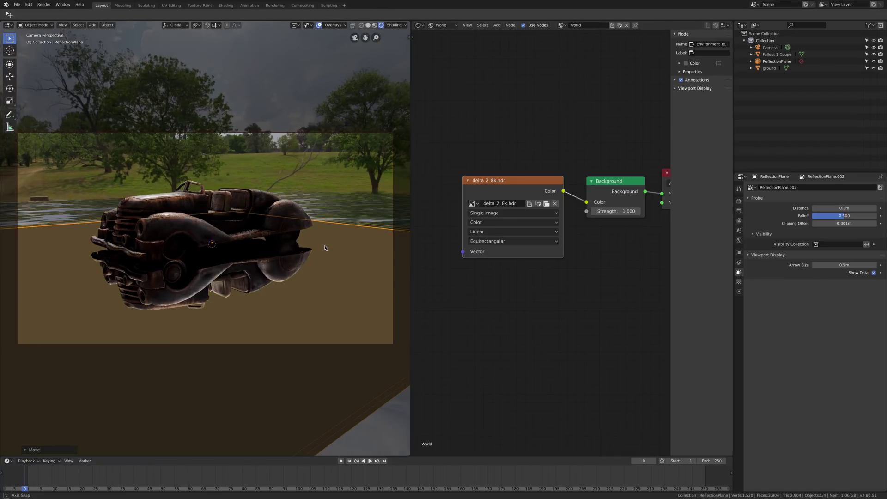
# Turn off Show Data for the reflection plane probe so it does not cover the water in the viewport
pyautogui.moveTo(333, 219); pyautogui.dragTo(296, 267, button='middle')
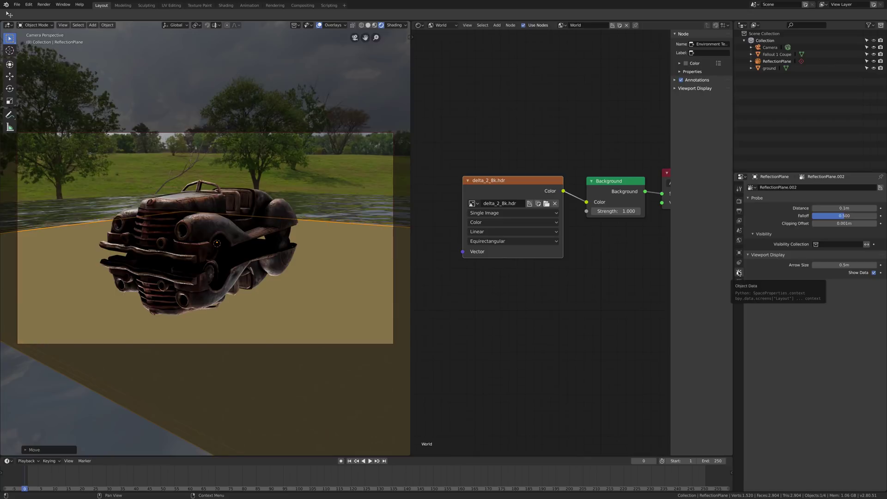
pyautogui.click(874, 273)
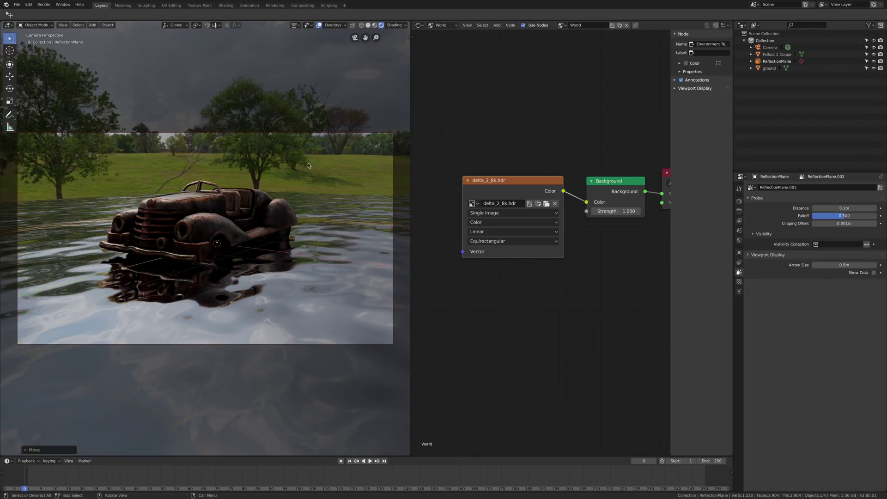
pyautogui.moveTo(309, 165); pyautogui.dragTo(282, 175, button='middle')
# Hide and show the ReflectionPlane in the scene to compare the car's reflections on the water
pyautogui.click(873, 63)
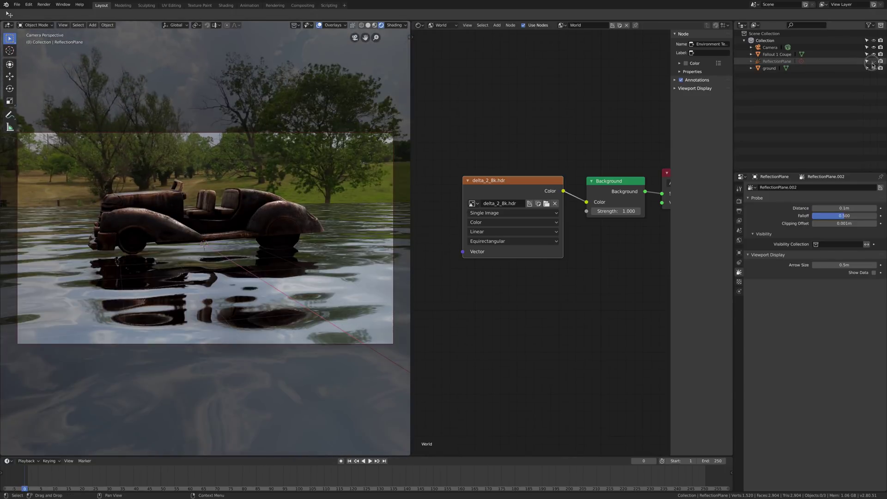
pyautogui.click(873, 61)
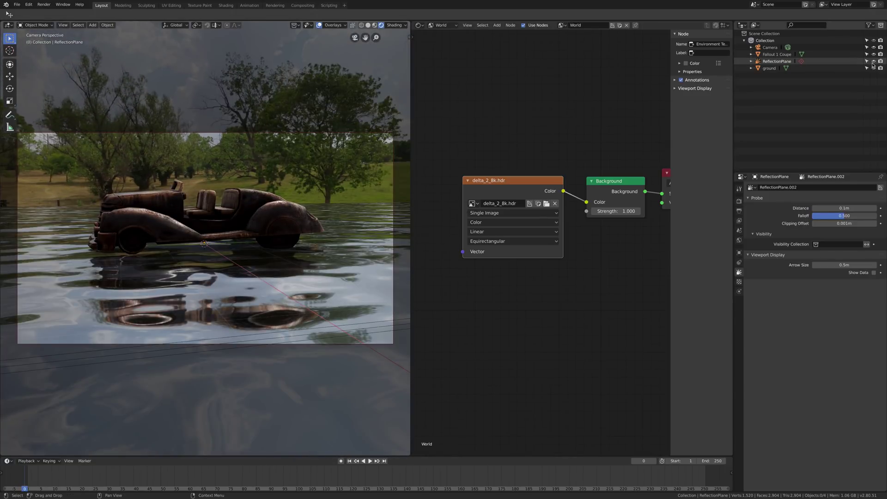
pyautogui.click(873, 68)
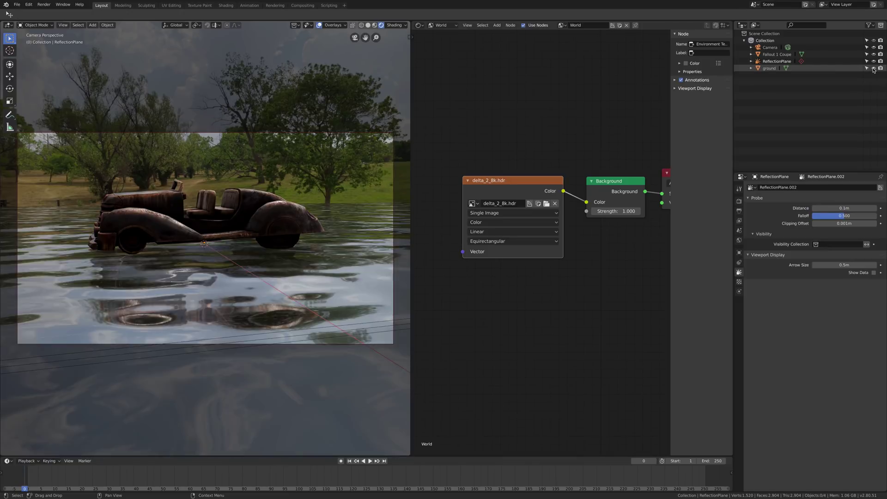
pyautogui.moveTo(149, 225); pyautogui.dragTo(239, 225, button='middle')
# Enable Ambient Occlusion and Bloom in the Eevee render settings
pyautogui.click(739, 201)
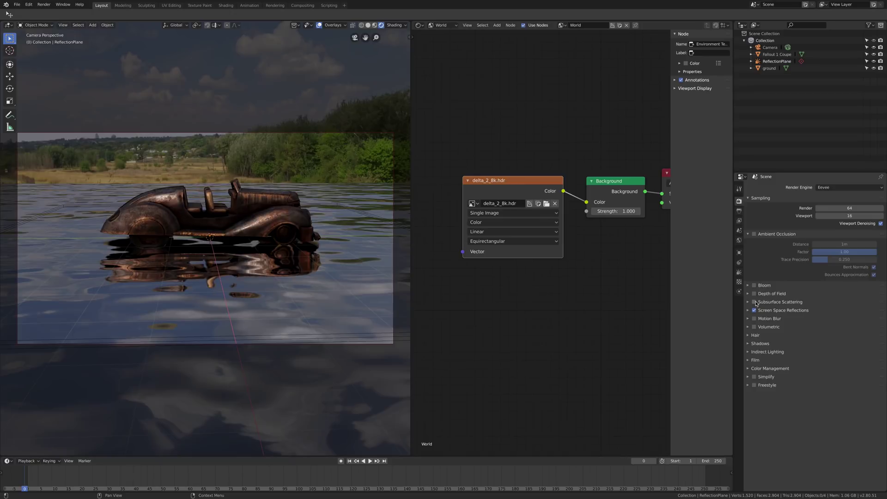
pyautogui.click(755, 234)
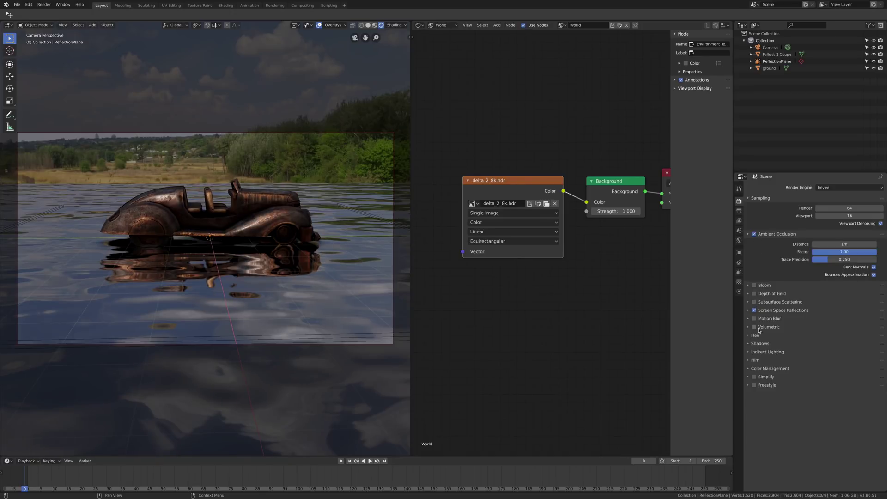
pyautogui.click(755, 286)
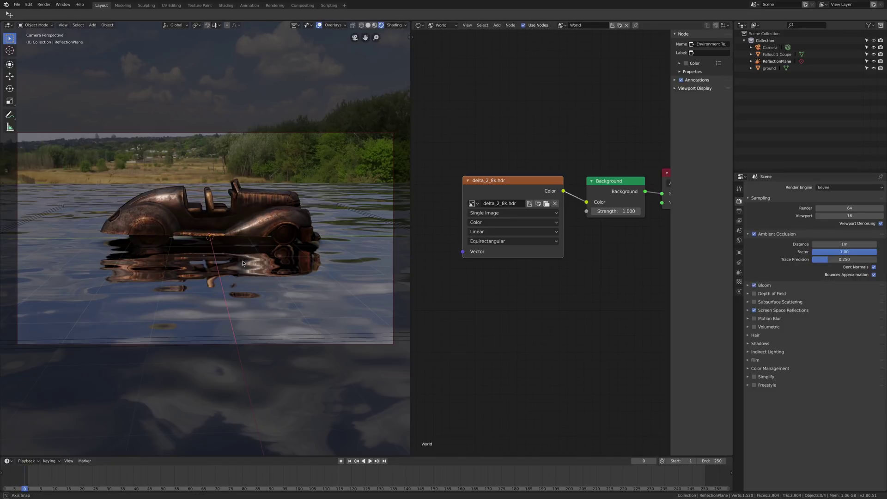
pyautogui.moveTo(243, 263); pyautogui.dragTo(575, 266, button='middle')
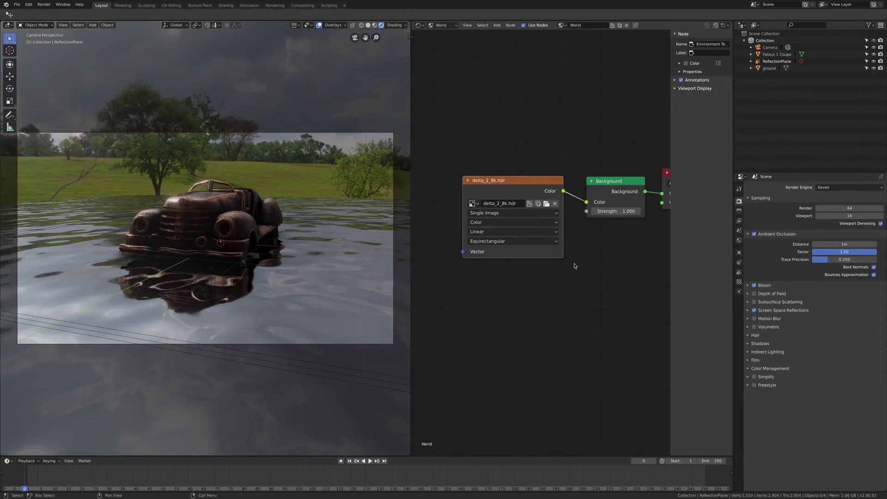
# Add a Texture Coordinate node before the delta_2_8k.hdr environment texture in the world nodes
pyautogui.scroll(-3, 584, 265)
pyautogui.scroll(1, 595, 265)
pyautogui.moveTo(386, 257); pyautogui.dragTo(404, 256, button='middle')
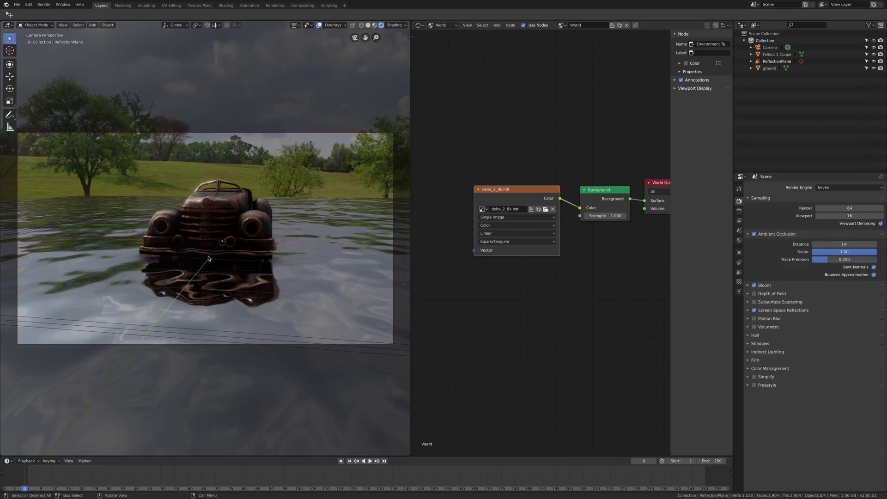
pyautogui.moveTo(208, 258); pyautogui.dragTo(151, 218, button='middle')
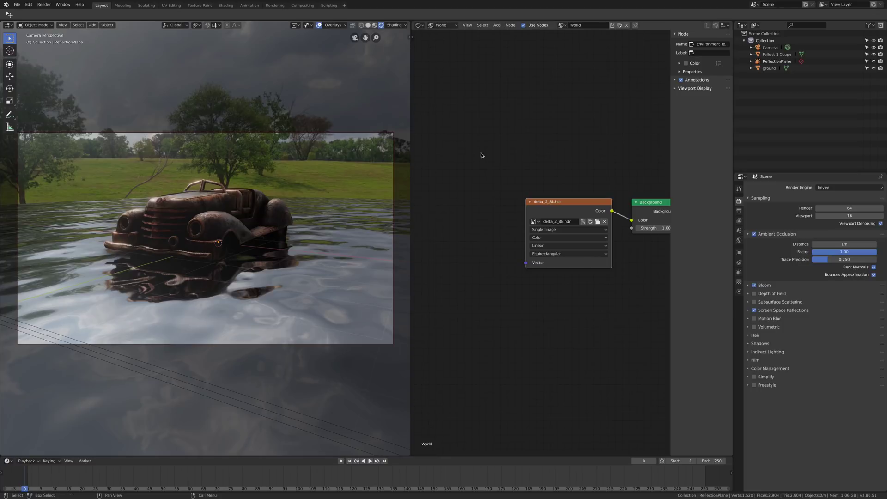
pyautogui.moveTo(217, 245); pyautogui.dragTo(184, 245, button='middle')
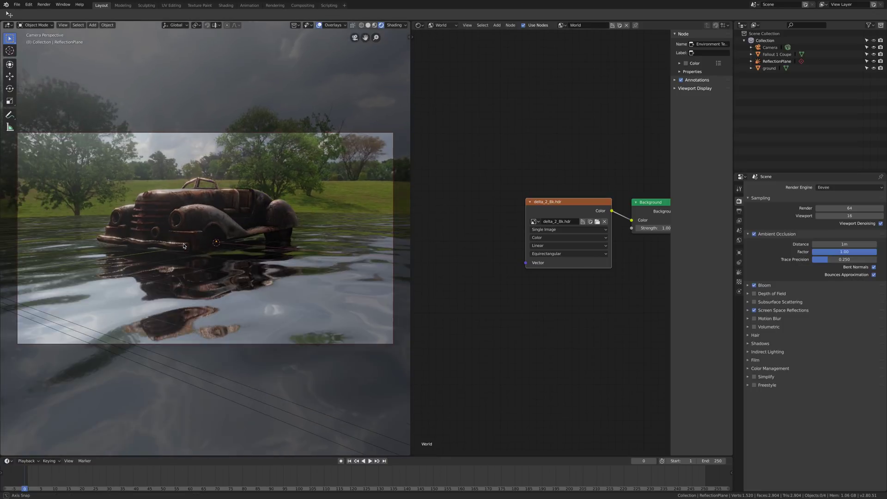
pyautogui.click(511, 25)
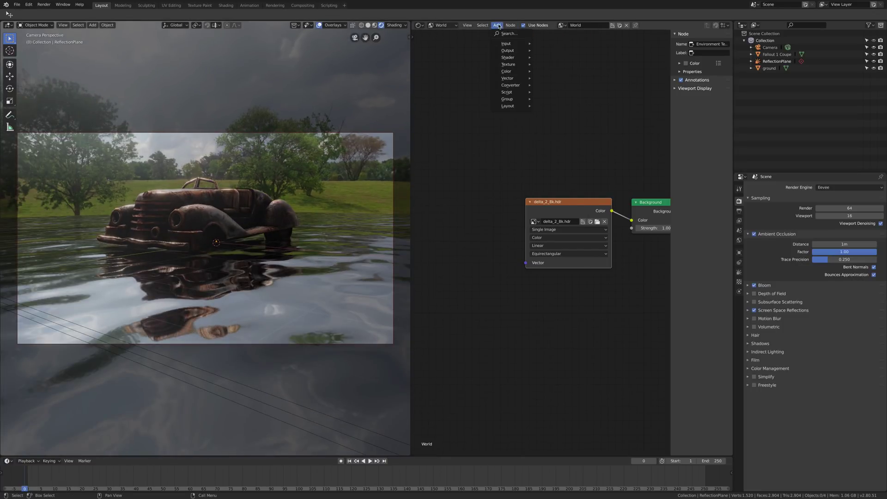
pyautogui.click(498, 34)
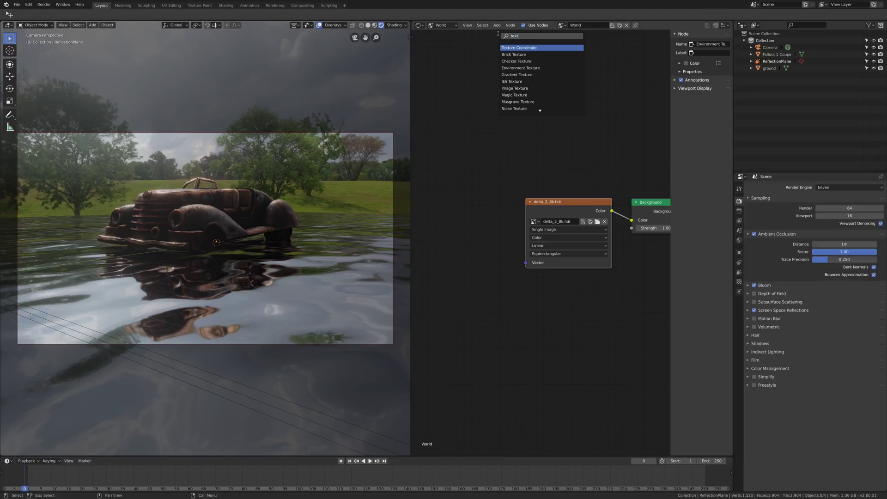
pyautogui.click(518, 48)
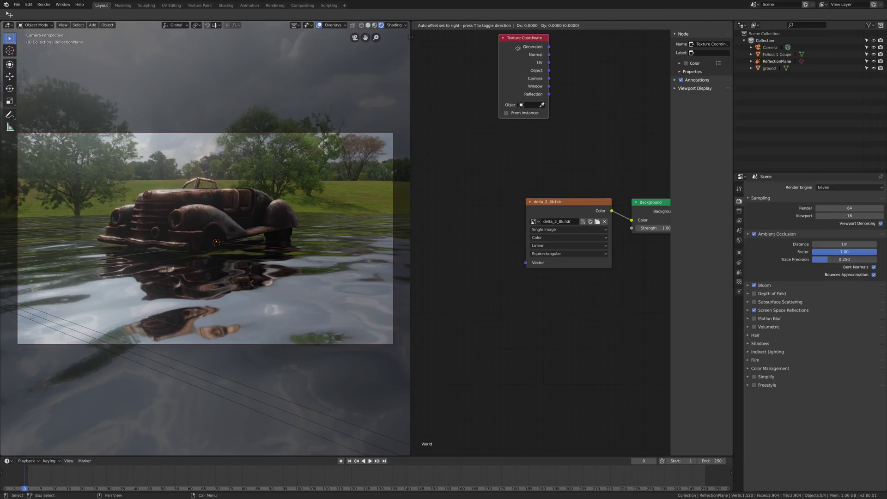
pyautogui.click(442, 140)
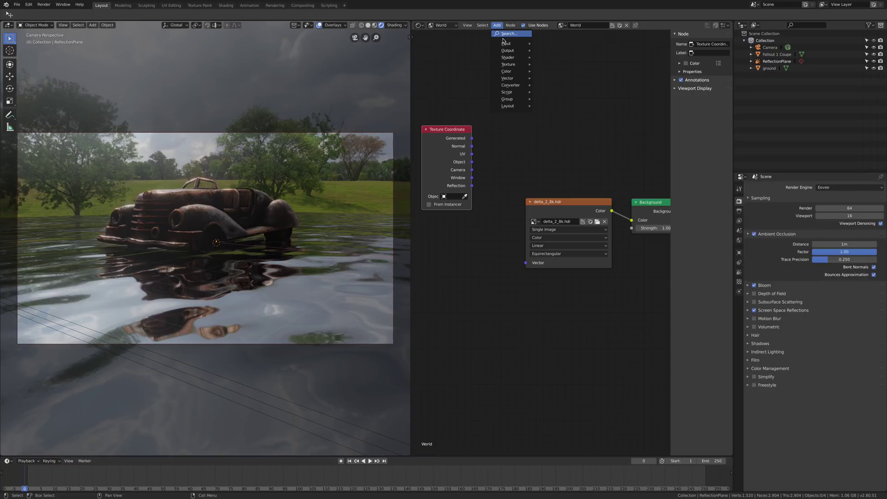
# Add a Mapping node between the Texture Coordinate node and the environment texture
pyautogui.click(507, 34)
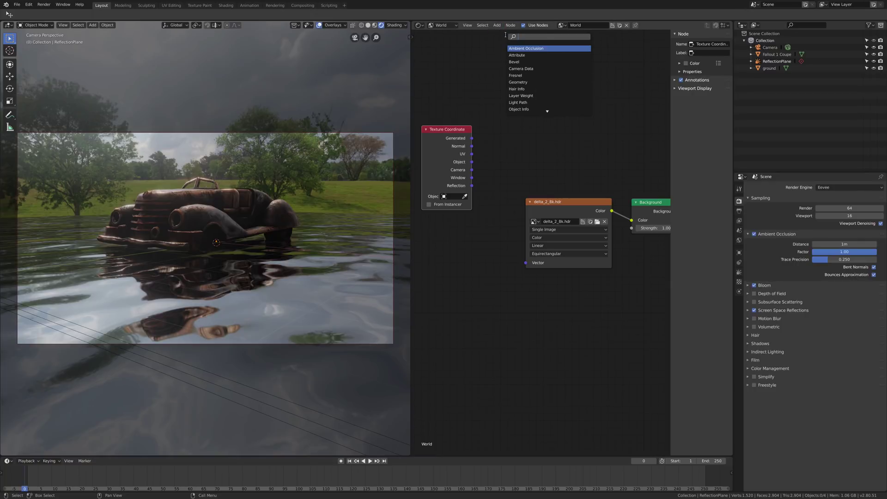
pyautogui.click(516, 55)
pyautogui.click(511, 105)
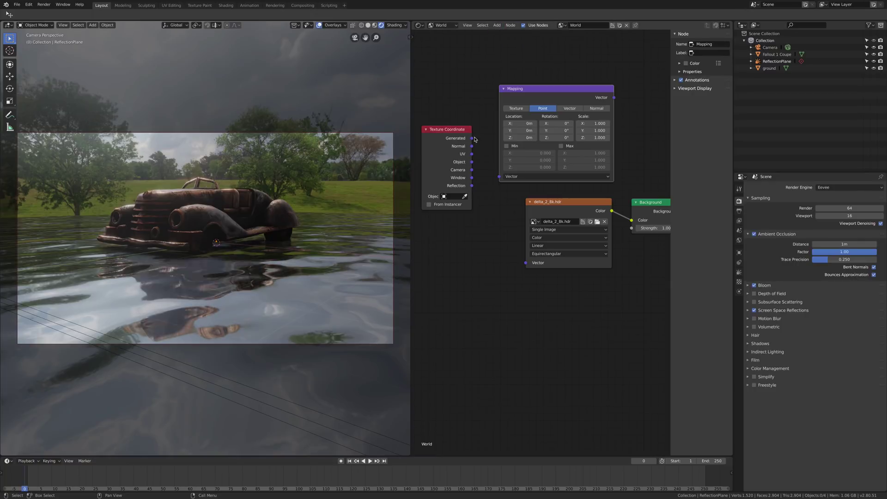
# Link the Generated output to the Mapping node's Vector input, and the Mapping output to the environment texture's Vector input
pyautogui.moveTo(472, 138); pyautogui.dragTo(501, 178)
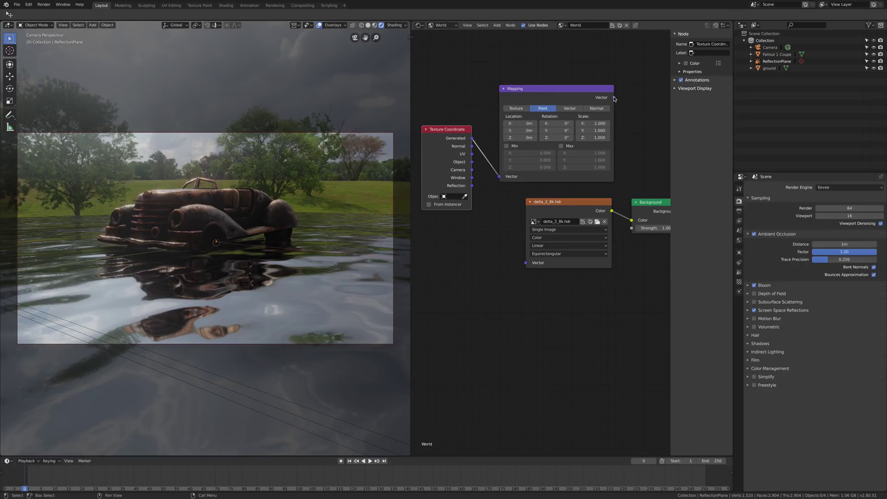
pyautogui.moveTo(614, 98); pyautogui.dragTo(615, 100)
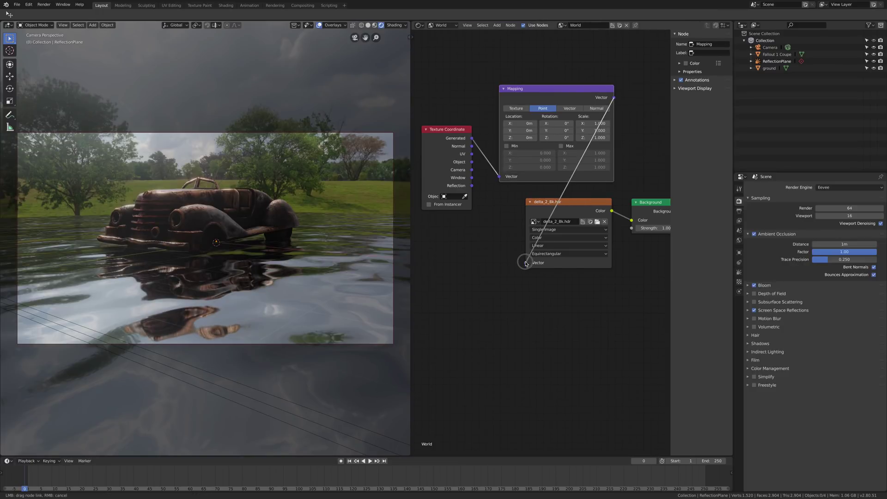
pyautogui.moveTo(525, 263); pyautogui.dragTo(526, 262)
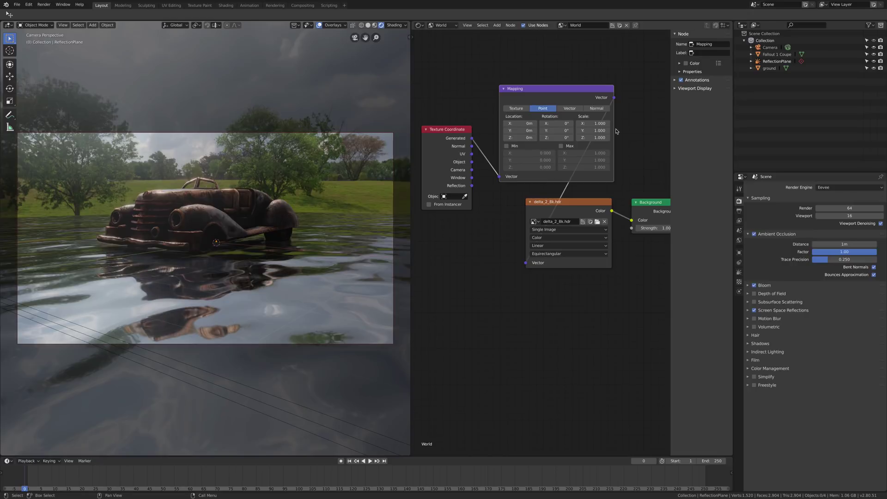
# Set the Mapping node's Z rotation to about 325° to turn the environment around the car
pyautogui.moveTo(559, 140); pyautogui.dragTo(587, 138)
pyautogui.moveTo(152, 203); pyautogui.dragTo(287, 196, button='middle')
pyautogui.moveTo(561, 88); pyautogui.dragTo(554, 87)
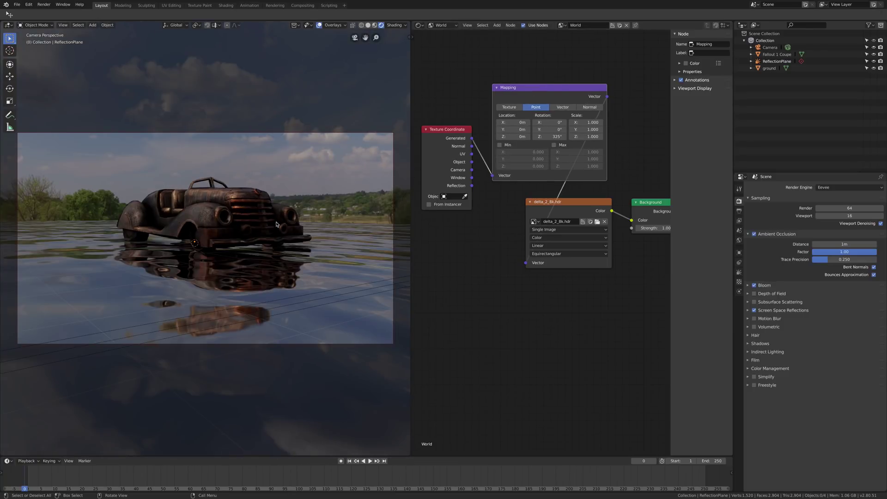
pyautogui.moveTo(278, 225); pyautogui.dragTo(252, 195, button='middle')
# Raise the Mapping node's Z location to 0.2 m and check the shifted horizon around the car
pyautogui.click(274, 195)
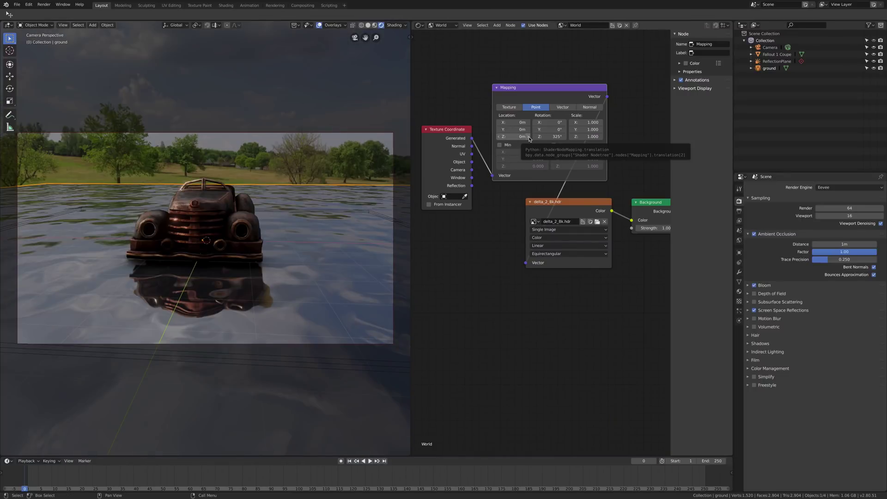
pyautogui.click(530, 137)
pyautogui.click(530, 137)
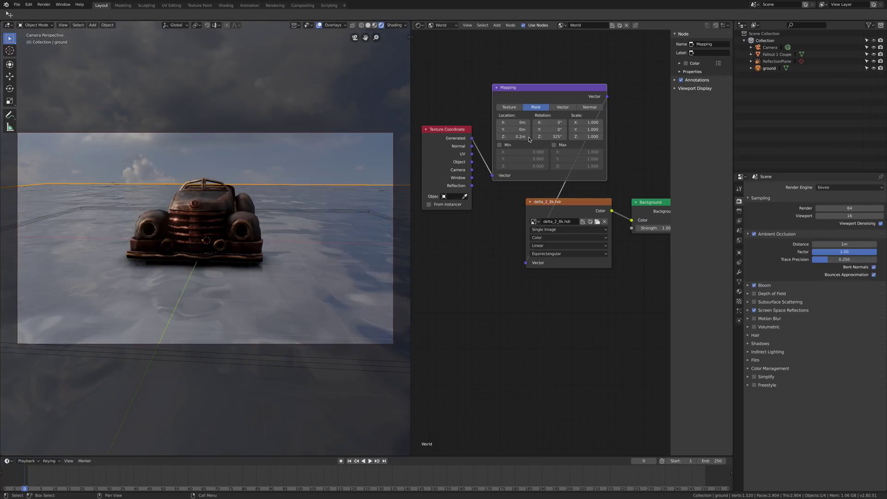
pyautogui.moveTo(225, 209); pyautogui.dragTo(285, 264, button='middle')
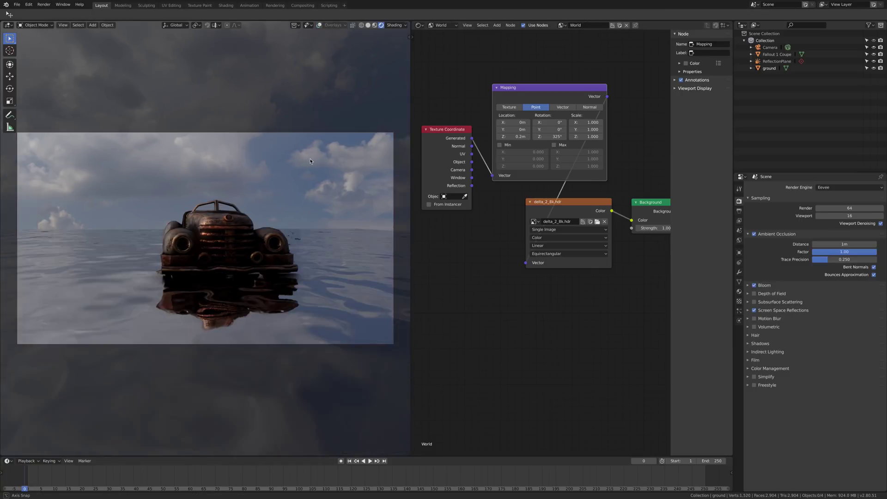
pyautogui.moveTo(305, 169); pyautogui.dragTo(234, 183, button='middle')
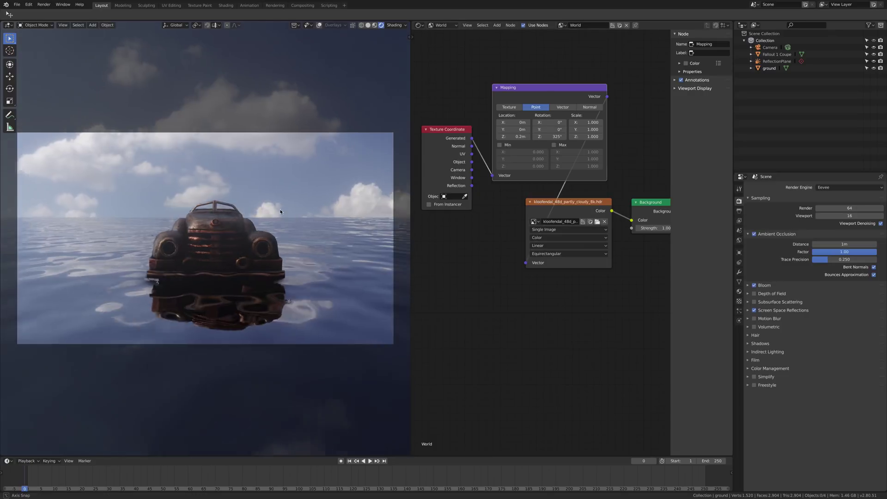
# Replace the environment image with kloofendal_48d_partly_cloudy_8k.hdr and set the Mapping node's Z location to 0.1 m
pyautogui.moveTo(231, 208); pyautogui.dragTo(176, 207, button='middle')
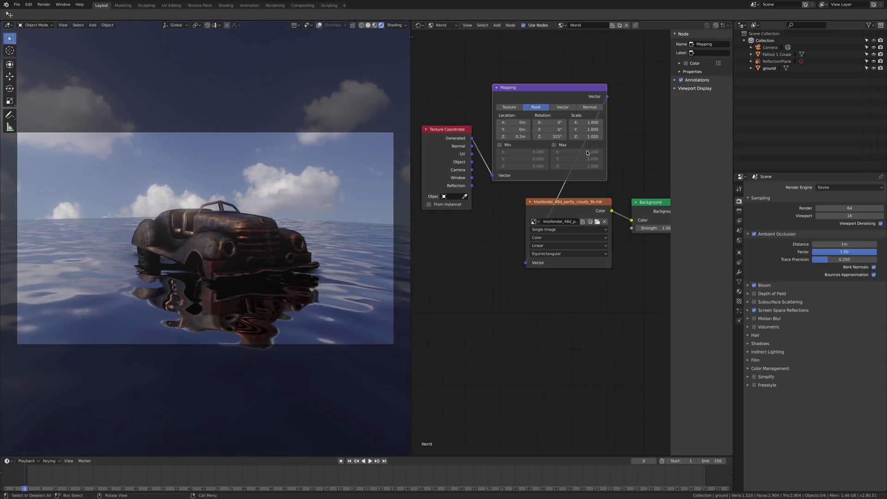
pyautogui.click(499, 137)
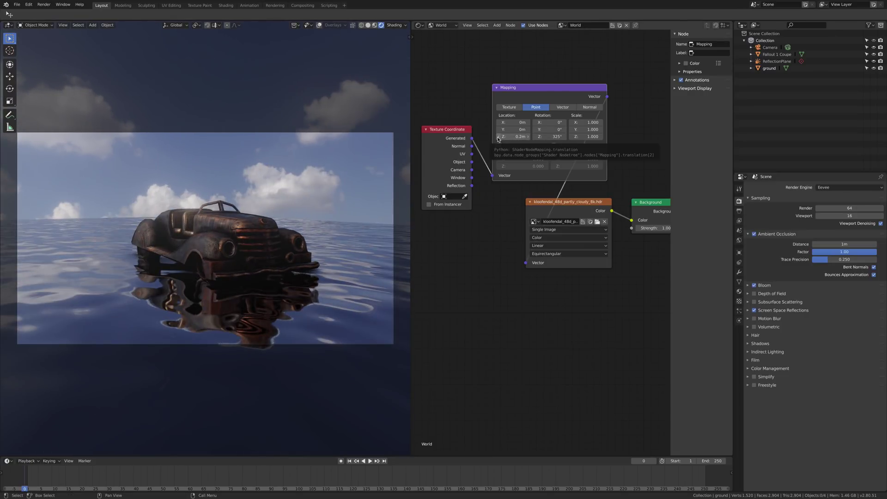
pyautogui.moveTo(194, 240); pyautogui.dragTo(339, 240, button='middle')
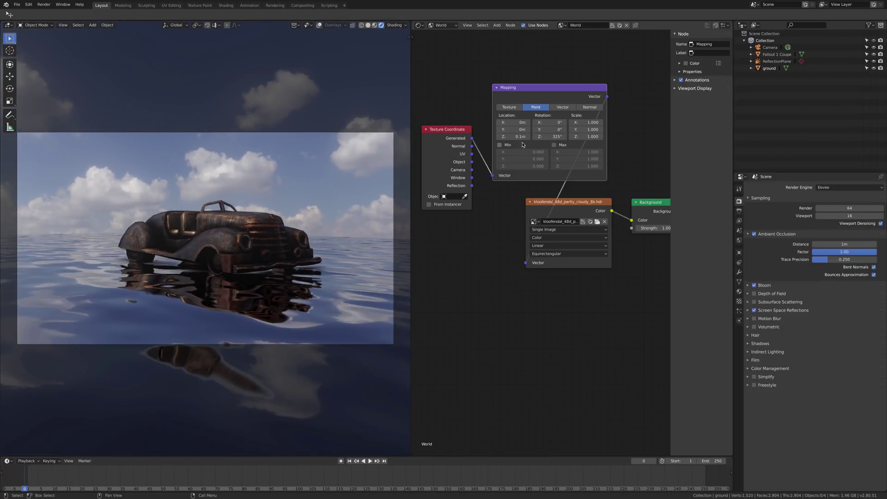
# Reset the Mapping node's Z location to 0 m and inspect the car against the environment's horizon
pyautogui.press('BackSpace')
pyautogui.moveTo(277, 234); pyautogui.dragTo(162, 243, button='middle')
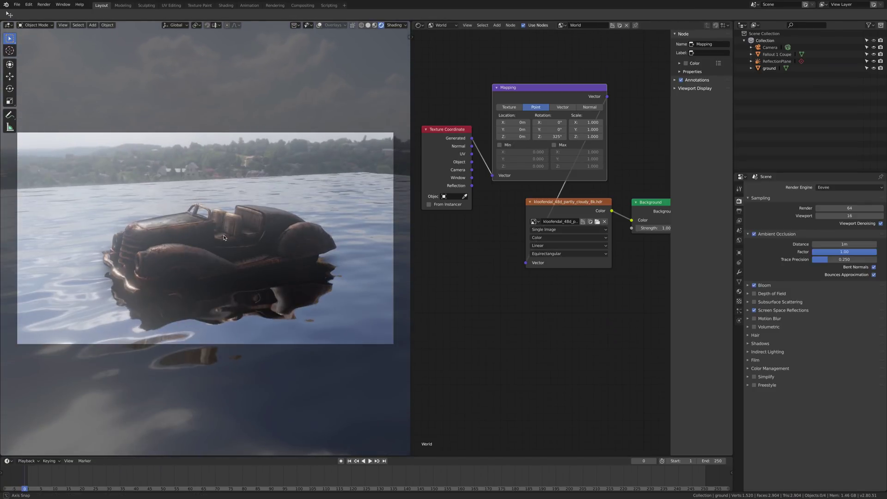
# Set the Mapping node's Z location to 0.1 m and compare the horizon around the car from several angles
pyautogui.moveTo(224, 237); pyautogui.dragTo(237, 273, button='middle')
pyautogui.moveTo(286, 301); pyautogui.dragTo(96, 319, button='middle')
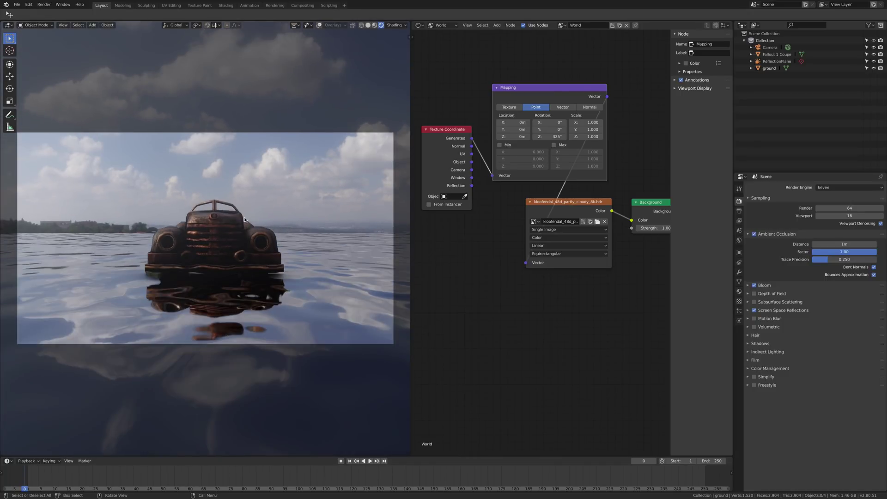
pyautogui.keyDown('shift'); pyautogui.moveTo(245, 220); pyautogui.dragTo(246, 228, button='middle'); pyautogui.keyUp('shift')
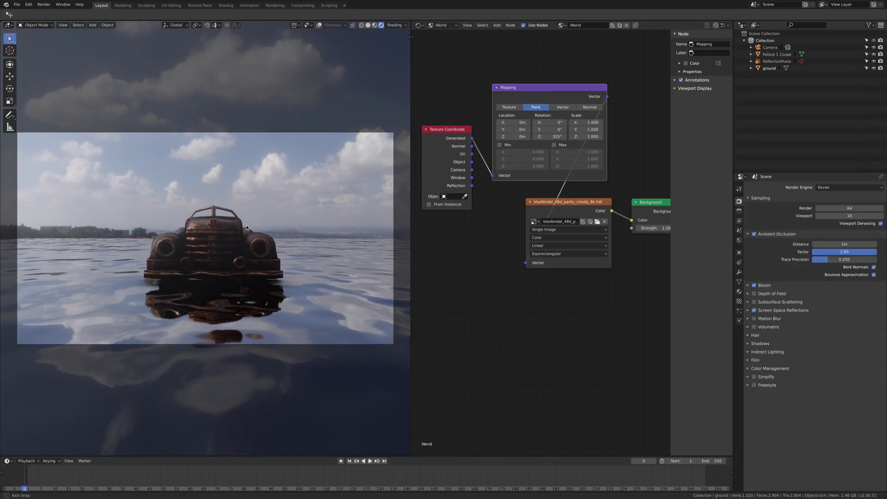
pyautogui.moveTo(265, 230); pyautogui.dragTo(129, 147, button='middle')
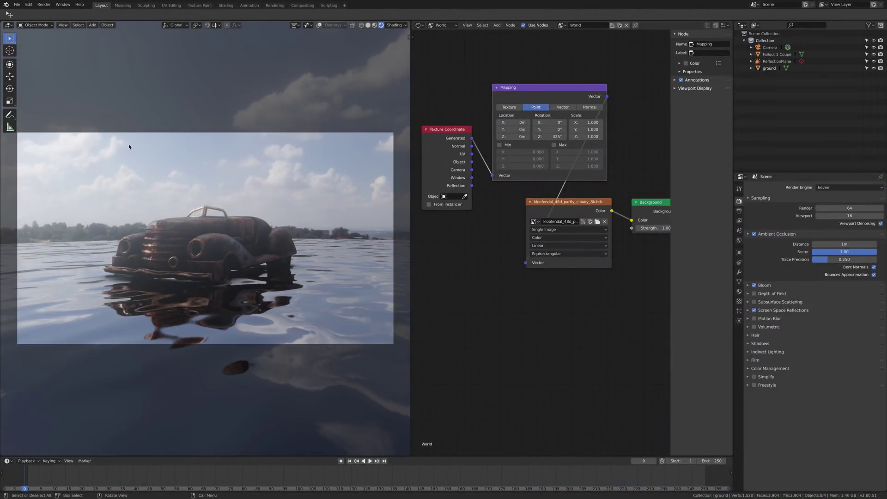
pyautogui.click(499, 137)
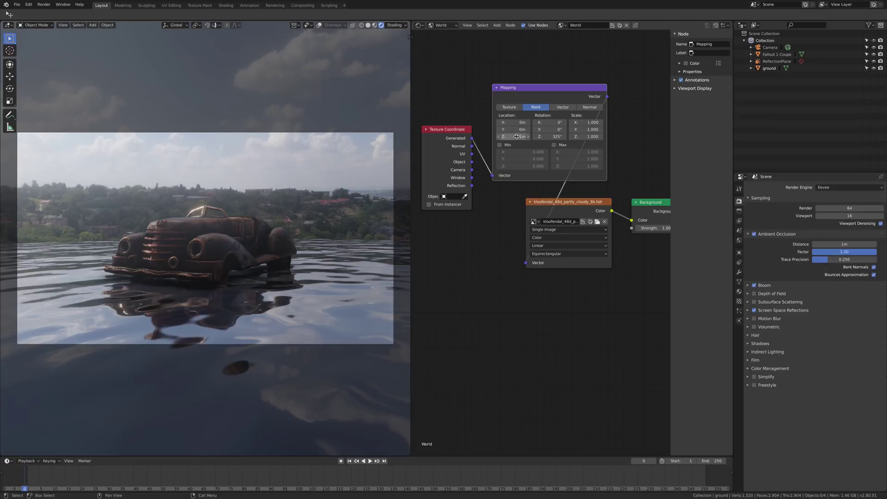
pyautogui.click(528, 137)
pyautogui.click(528, 137)
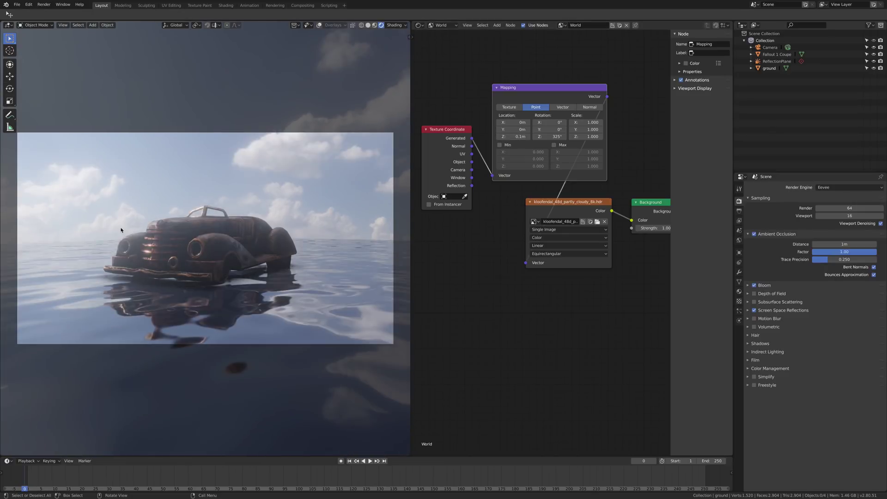
pyautogui.moveTo(108, 230); pyautogui.dragTo(153, 232, button='middle')
pyautogui.moveTo(252, 234); pyautogui.dragTo(236, 232, button='middle')
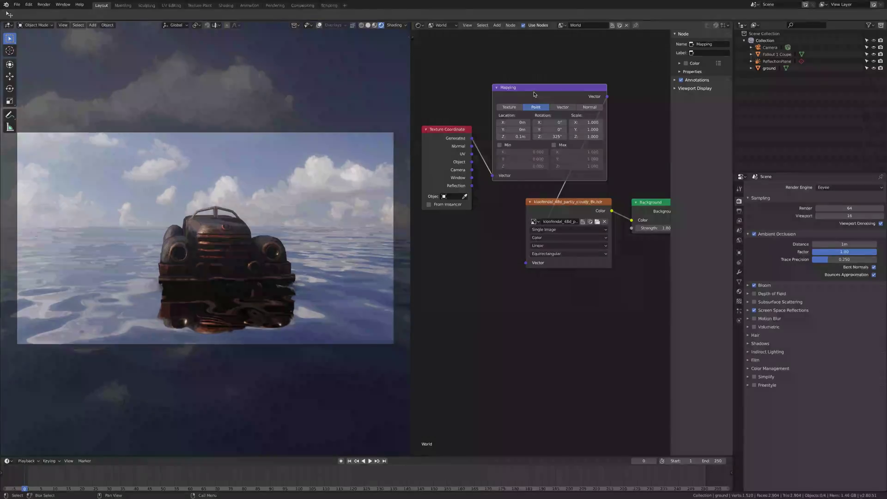
# Switch the environment image to delta_2_8k.hdr, with the Mapping node's Z location at 0 m and Z rotation at 212°
pyautogui.moveTo(534, 94); pyautogui.dragTo(531, 91)
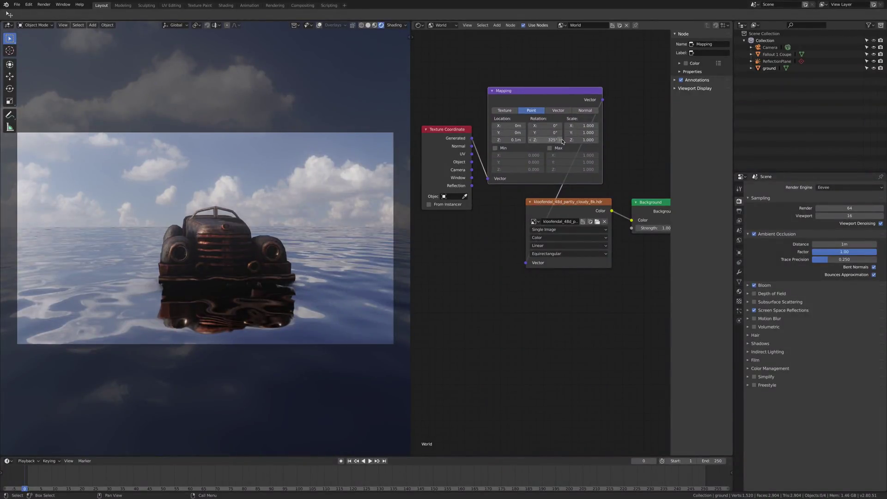
pyautogui.moveTo(563, 142); pyautogui.dragTo(545, 142)
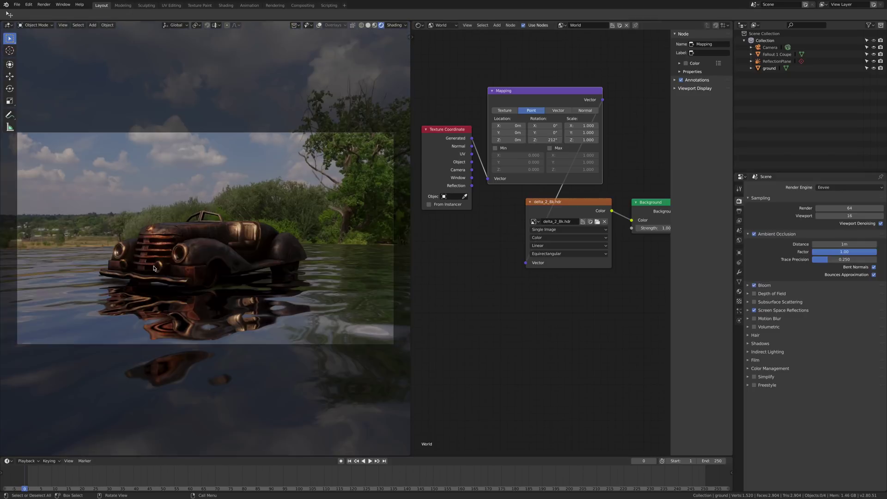
pyautogui.moveTo(214, 260); pyautogui.dragTo(225, 263, button='middle')
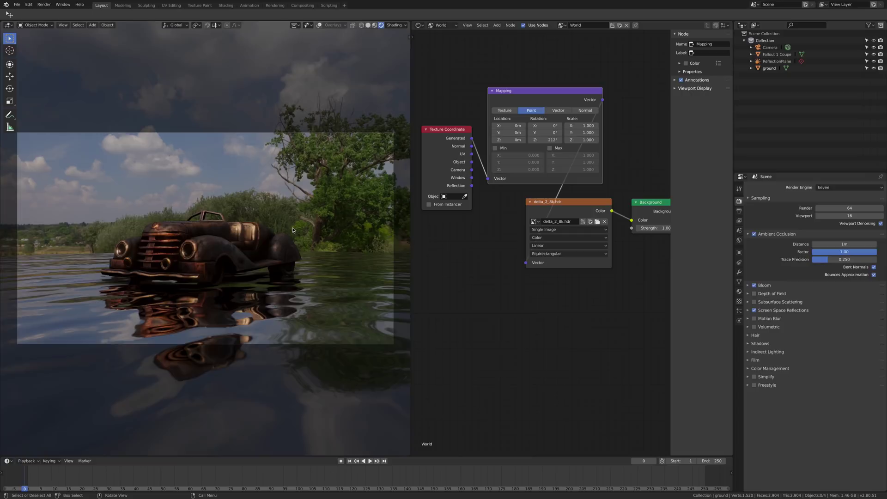
pyautogui.moveTo(282, 232); pyautogui.dragTo(257, 241, button='middle')
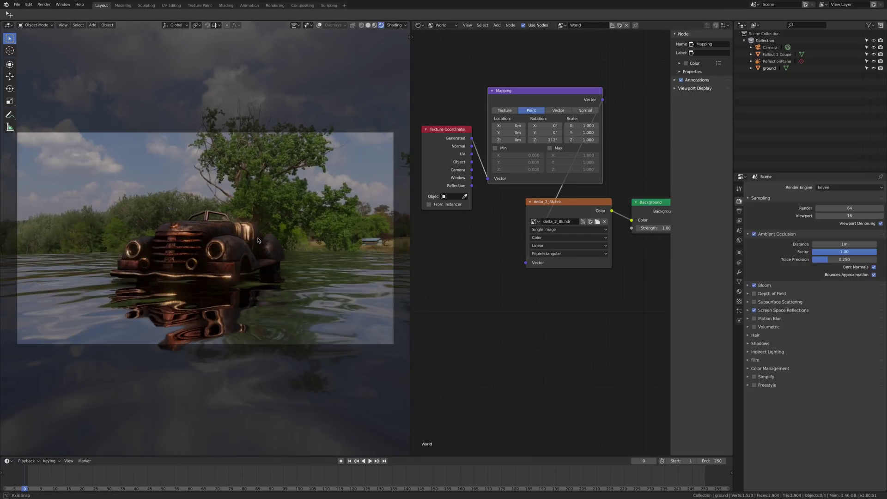
# Review the whole world node setup, the World properties and the editor types available for the node area
pyautogui.scroll(-1, 571, 114)
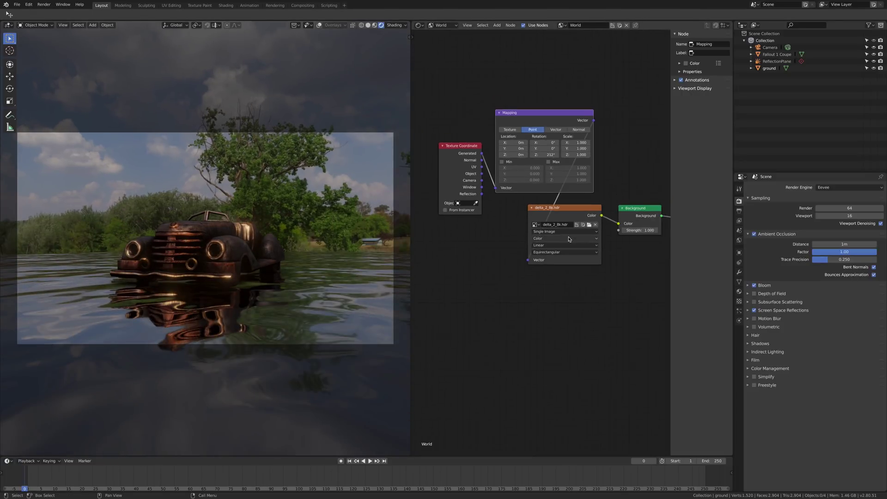
pyautogui.moveTo(617, 259); pyautogui.dragTo(540, 289, button='middle')
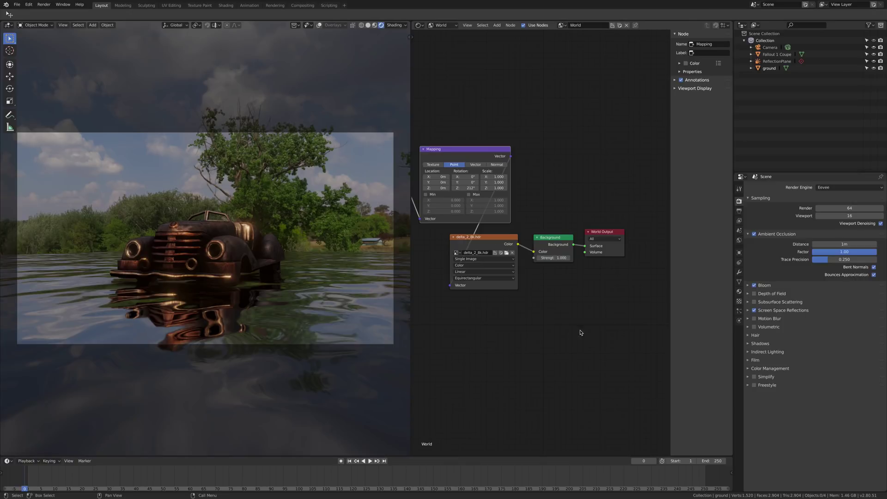
pyautogui.moveTo(581, 333); pyautogui.dragTo(647, 324, button='middle')
pyautogui.scroll(-1, 560, 243)
pyautogui.moveTo(493, 187); pyautogui.dragTo(575, 322)
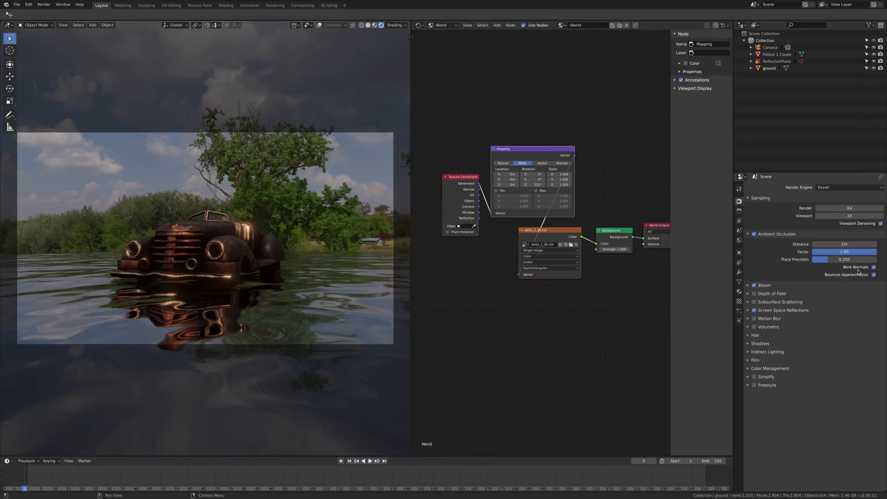
pyautogui.click(740, 241)
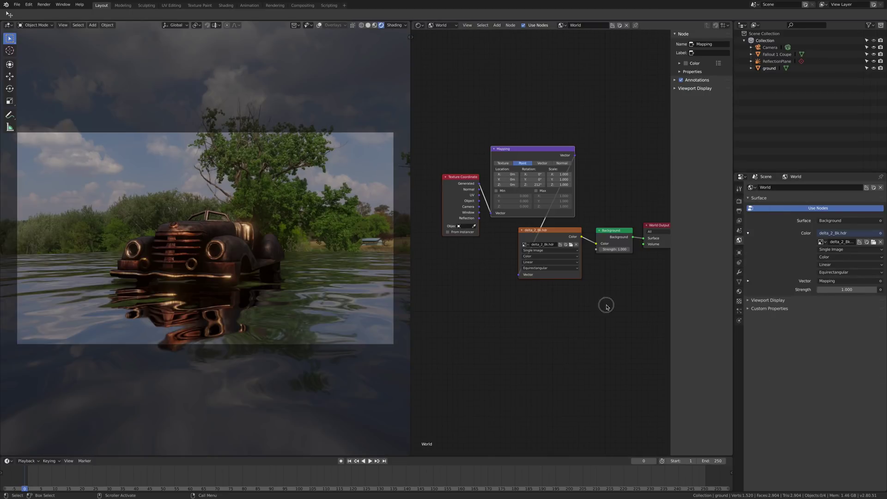
pyautogui.click(419, 25)
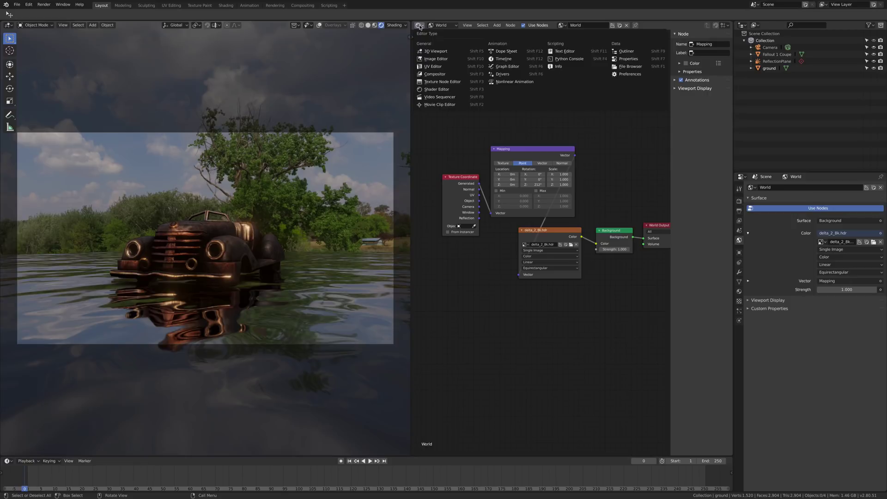
# Duplicate the Texture Coordinate, Mapping and delta_2_8k.hdr environment nodes and place the copies below the originals
pyautogui.moveTo(436, 116); pyautogui.dragTo(588, 310)
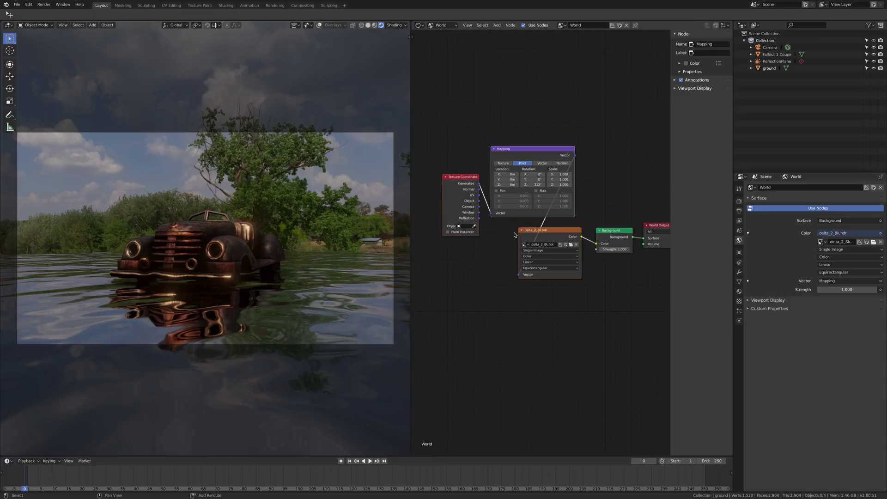
pyautogui.hotkey('shift', 'd')
pyautogui.click(524, 384)
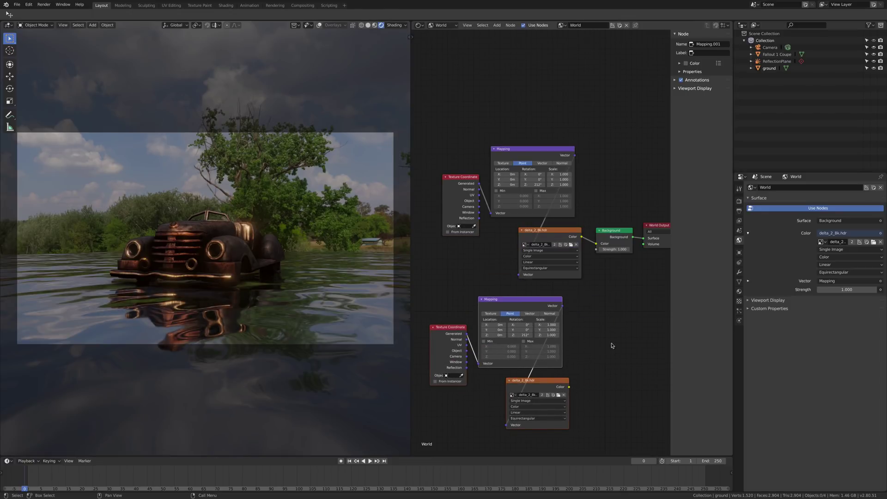
# Set the duplicated environment texture's image to preller_drive_4k.hdr
pyautogui.scroll(-1, 607, 340)
pyautogui.moveTo(611, 372); pyautogui.dragTo(601, 318, button='middle')
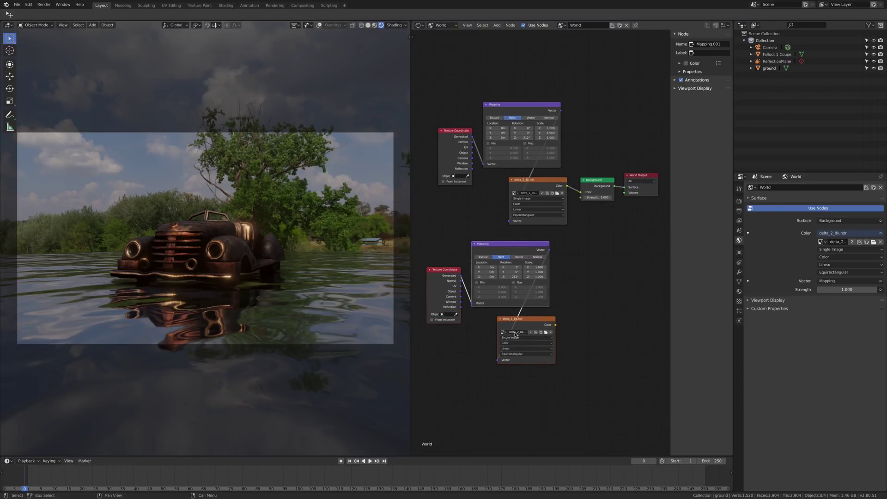
pyautogui.click(505, 332)
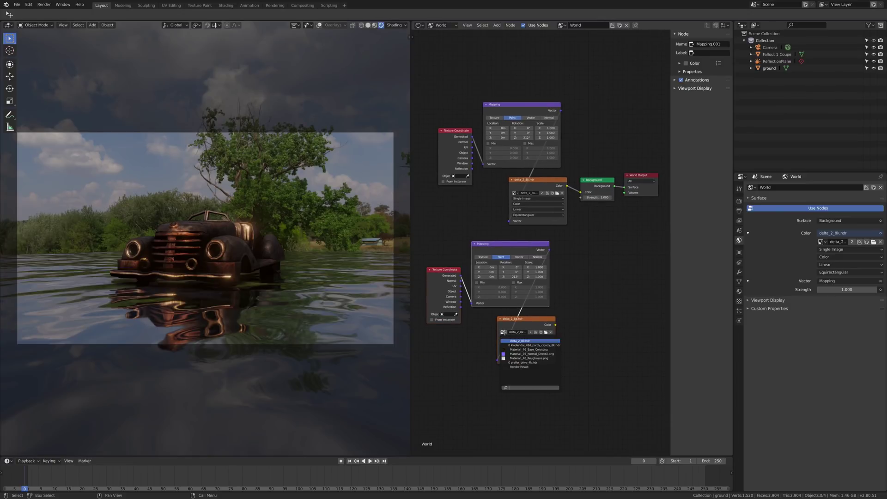
pyautogui.click(539, 362)
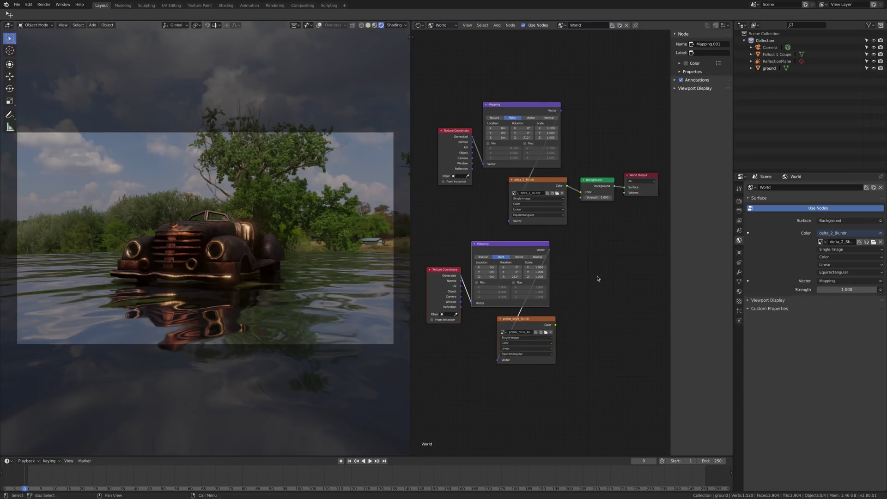
# Add a MixRGB node and place it beside the two environment textures, below the Background node
pyautogui.moveTo(511, 277); pyautogui.dragTo(485, 310, button='middle')
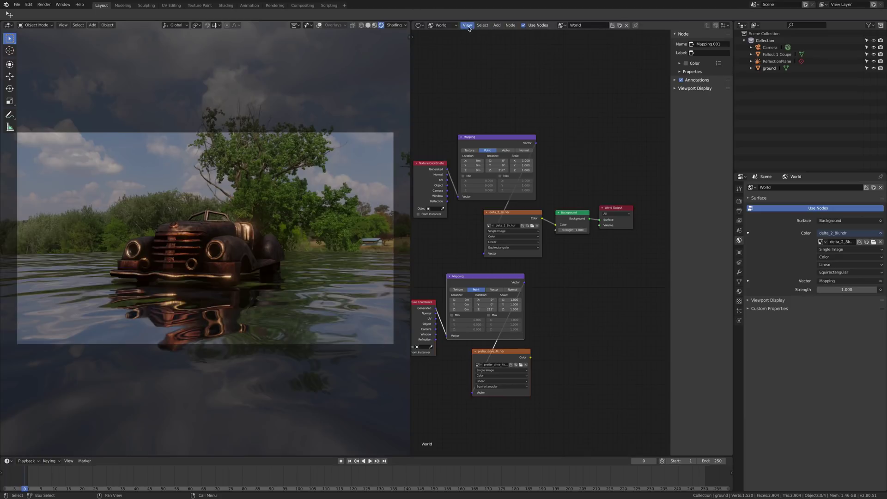
pyautogui.click(508, 25)
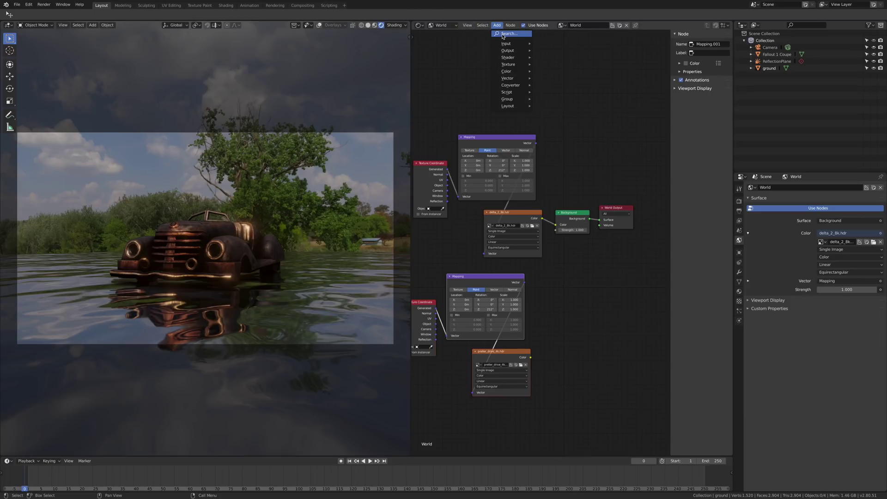
pyautogui.click(504, 34)
pyautogui.write('mix')
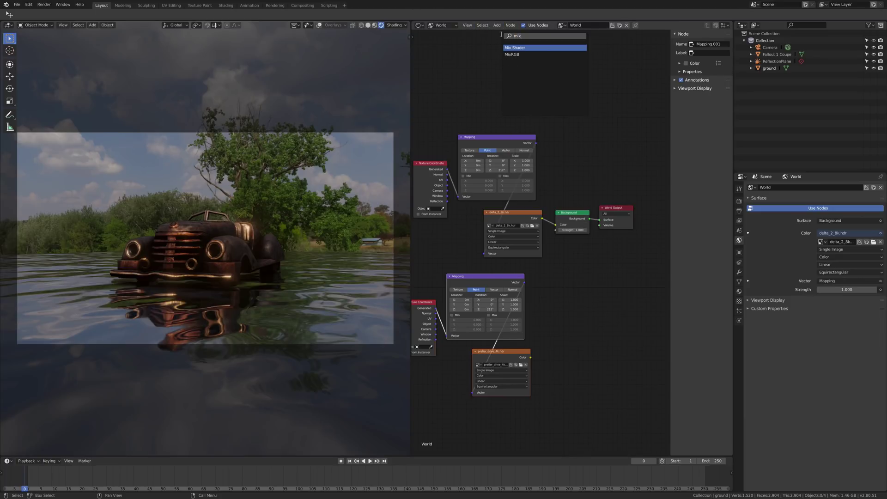
pyautogui.click(512, 54)
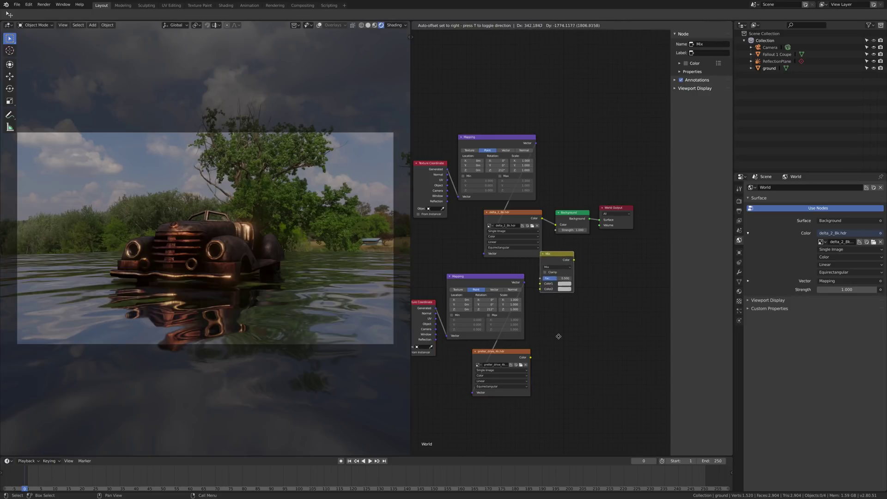
pyautogui.click(594, 345)
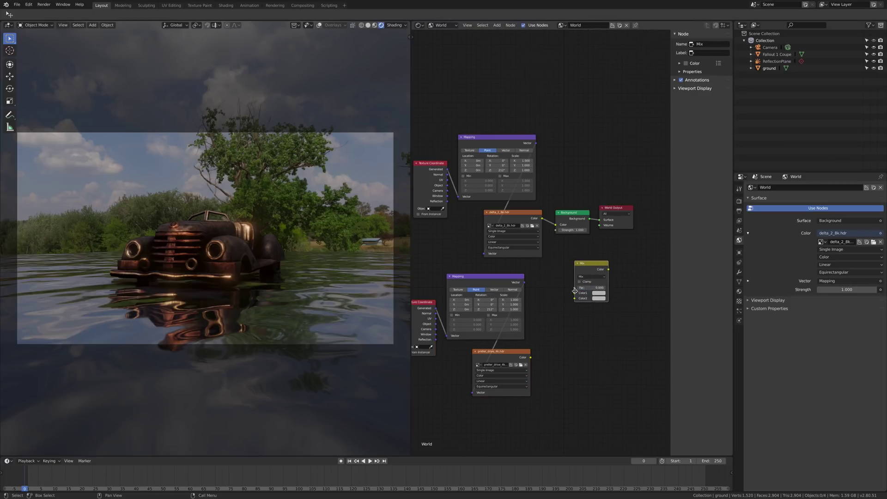
# Mix delta_2_8k.hdr as Color1 with preller_drive_4k.hdr as Color2 and feed the result into the Background node's Color
pyautogui.moveTo(542, 219); pyautogui.dragTo(575, 293)
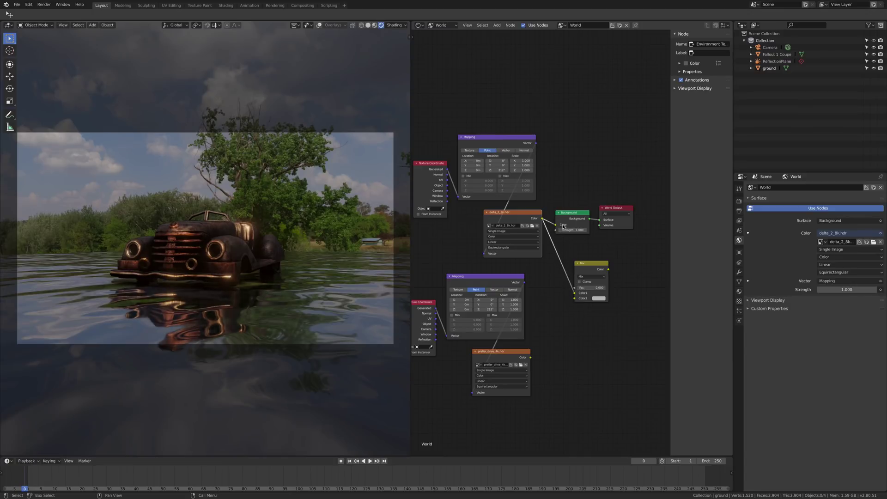
pyautogui.moveTo(556, 225); pyautogui.dragTo(546, 210)
pyautogui.moveTo(610, 223); pyautogui.dragTo(609, 224)
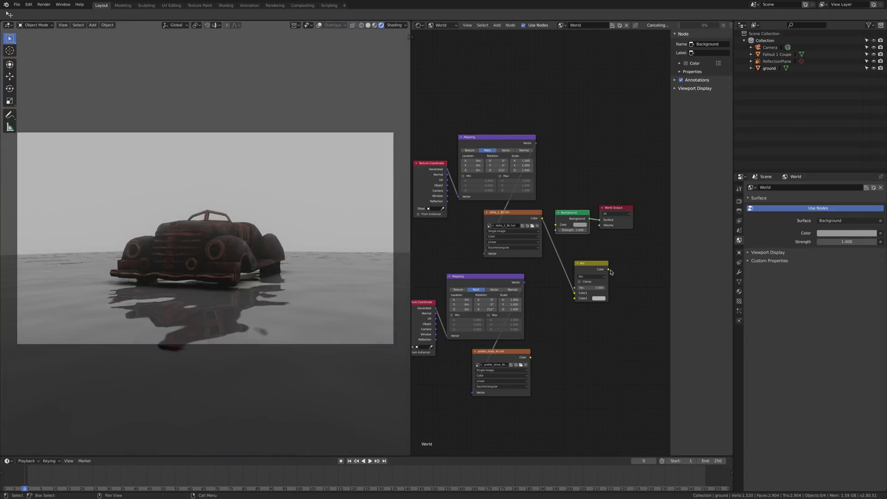
pyautogui.moveTo(609, 269); pyautogui.dragTo(556, 225)
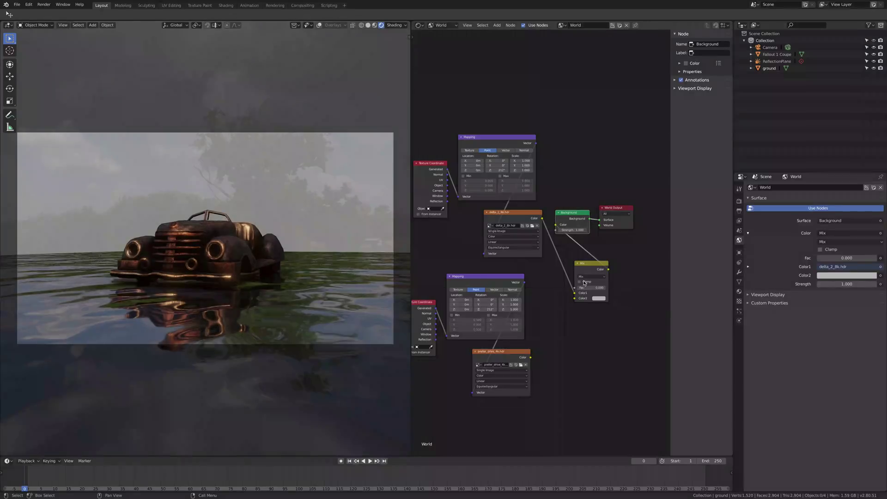
pyautogui.moveTo(531, 359); pyautogui.dragTo(593, 320)
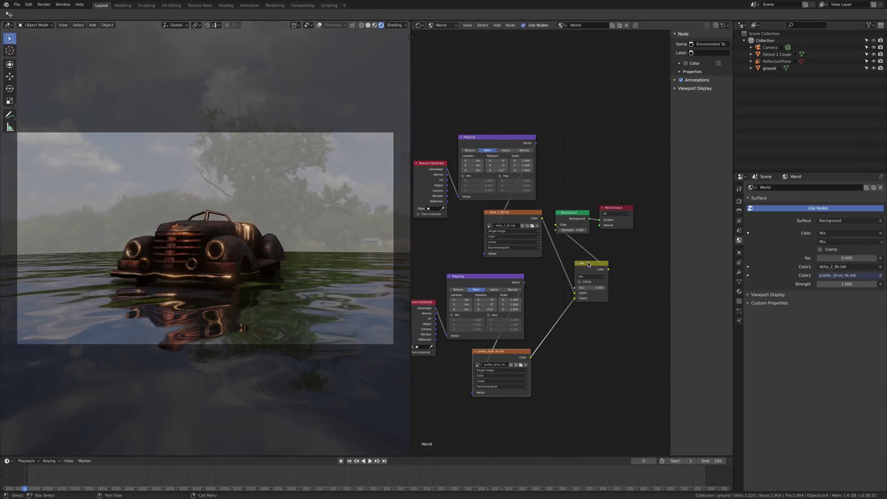
pyautogui.moveTo(587, 265); pyautogui.dragTo(566, 266)
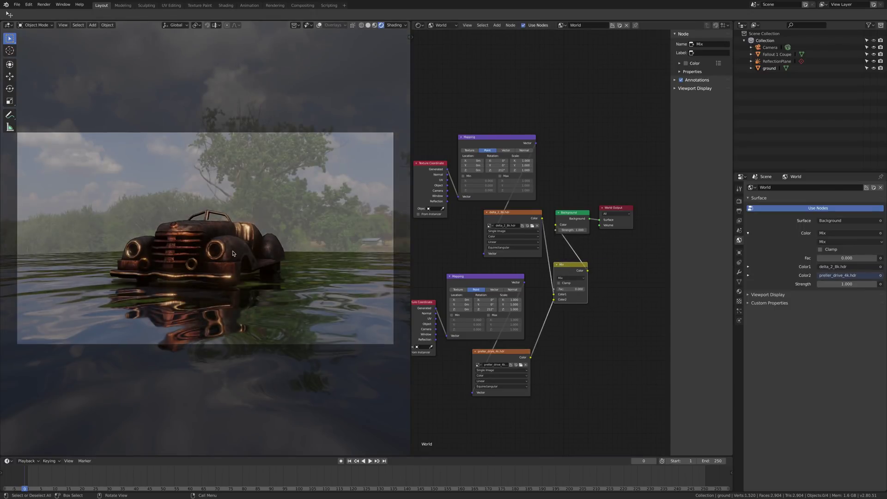
# Animate the Mix node's Fac to fade from delta_2_8k.hdr to preller_drive_4k.hdr, play it, and return to frame 0
pyautogui.moveTo(215, 250)
pyautogui.mouseDown(button='middle')
pyautogui.moveTo(239, 252)
pyautogui.moveTo(229, 254)
pyautogui.mouseUp(button='middle')
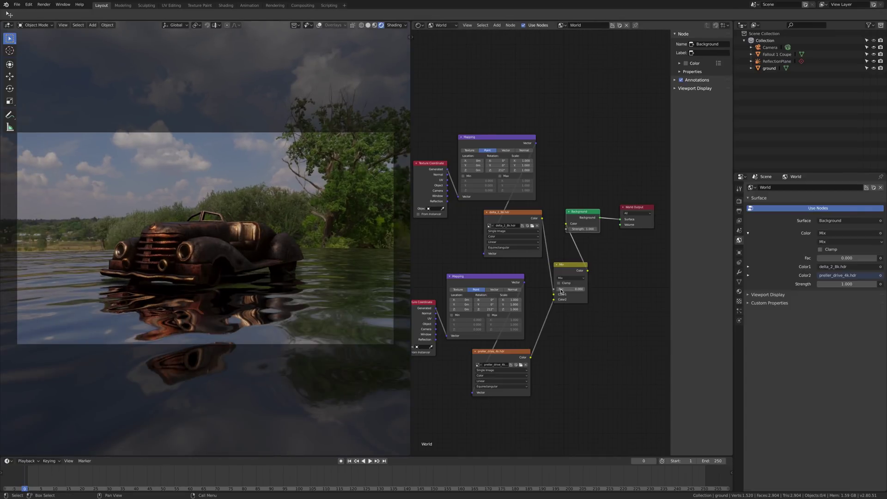
pyautogui.moveTo(562, 290); pyautogui.dragTo(585, 290)
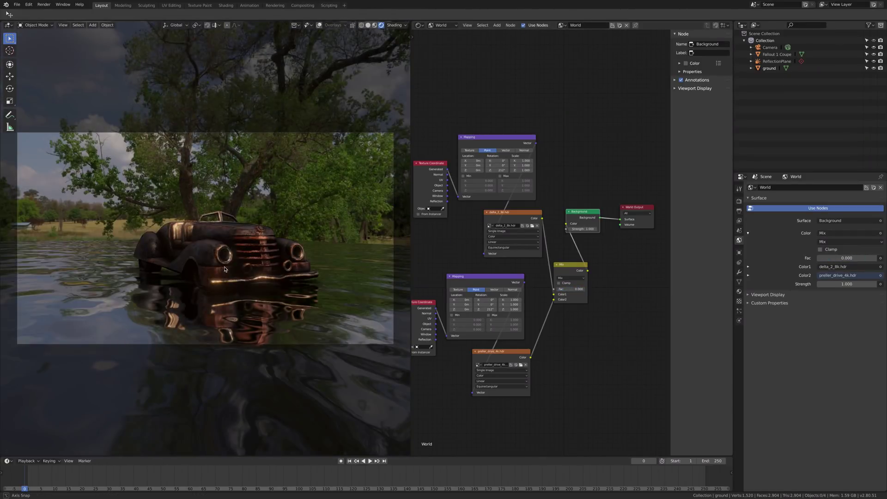
pyautogui.click(59, 468)
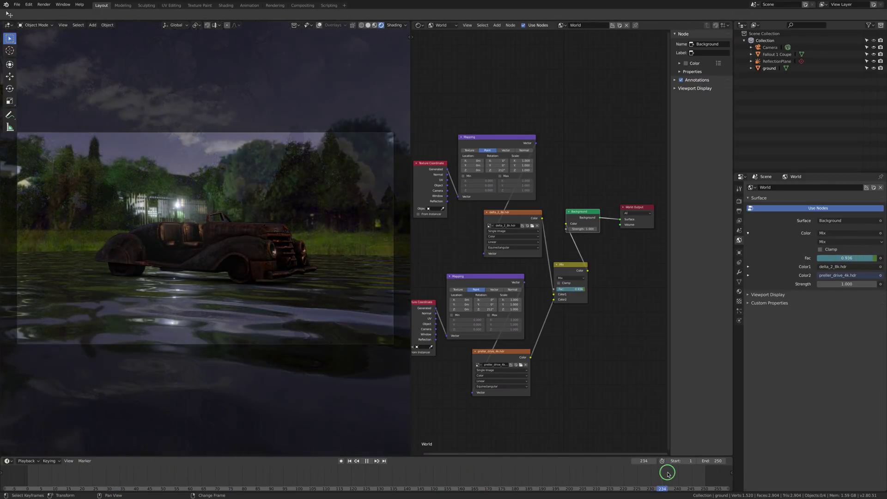
pyautogui.moveTo(605, 474); pyautogui.dragTo(22, 486)
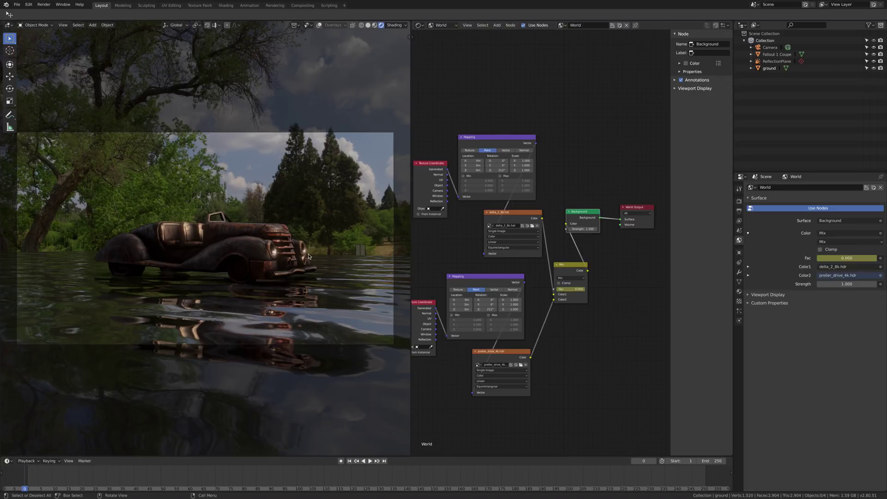
# Change the Z rotation of the delta_2_8k.hdr environment's Mapping node to turn that environment around the car
pyautogui.moveTo(309, 255); pyautogui.dragTo(322, 247, button='middle')
pyautogui.moveTo(502, 170); pyautogui.dragTo(637, 170)
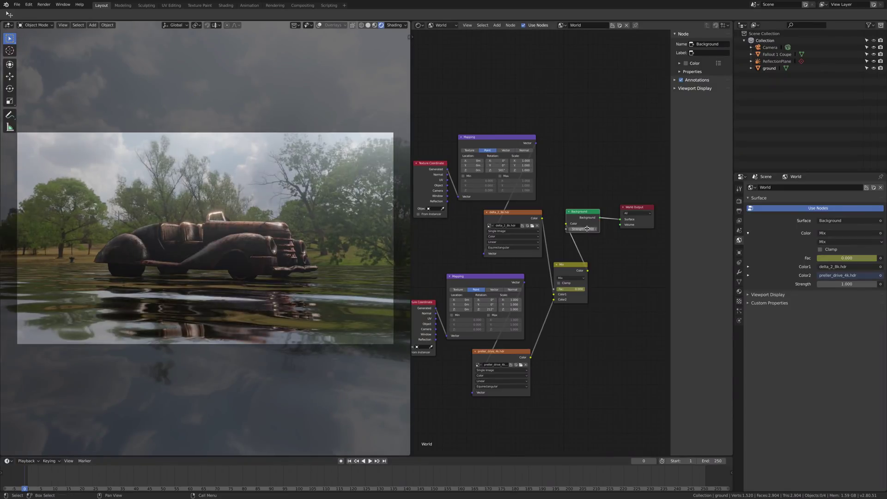
# Keyframe the Background node's Strength at 1.0 on frame 0 and at 0.2 on frame 251
pyautogui.press('i')
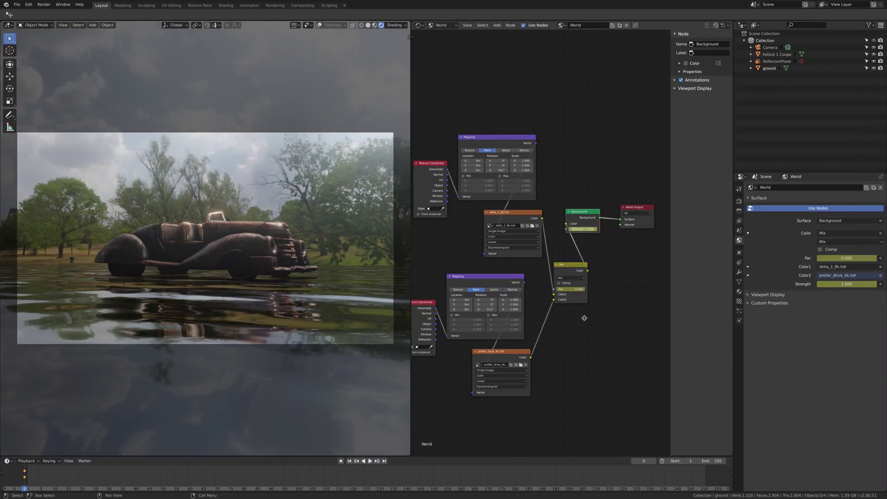
pyautogui.moveTo(42, 477); pyautogui.dragTo(713, 473)
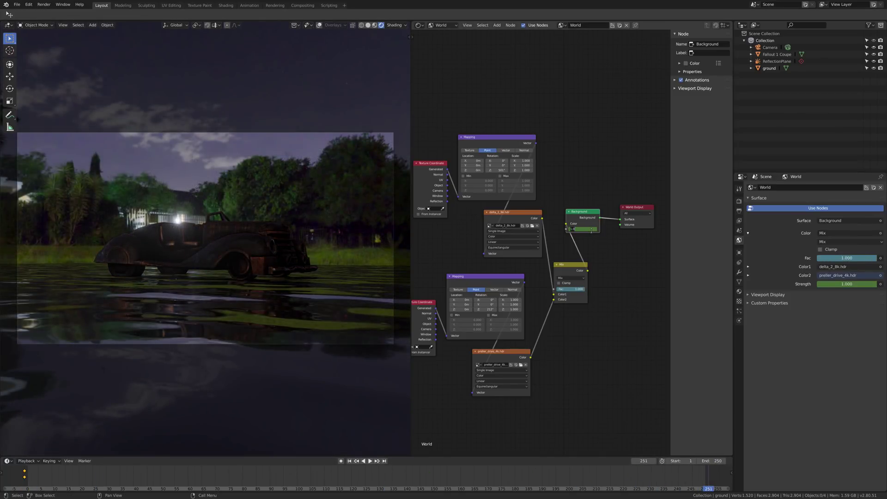
pyautogui.click(591, 231)
pyautogui.write('.2')
pyautogui.press('Return')
pyautogui.press('i')
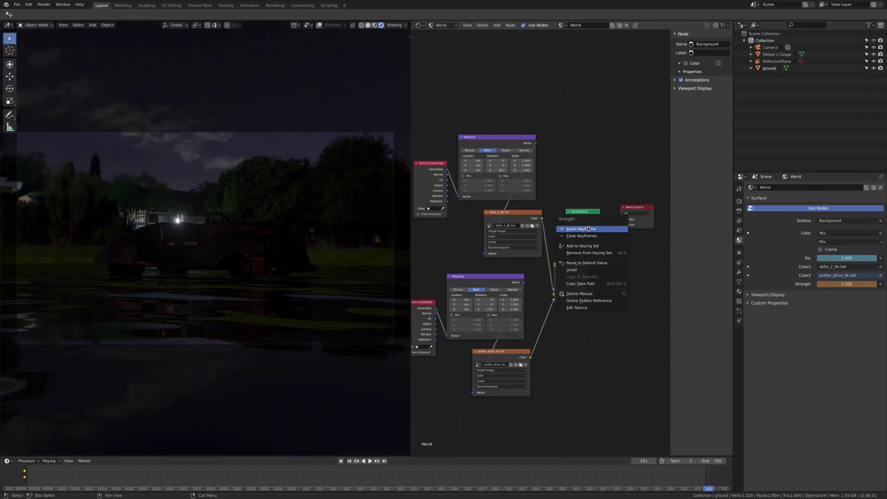
# Play and scrub the animation back and forth to examine the darkening day-to-night transition from different angles around the car
pyautogui.press('space')
pyautogui.moveTo(20, 484); pyautogui.dragTo(44, 486, button='right')
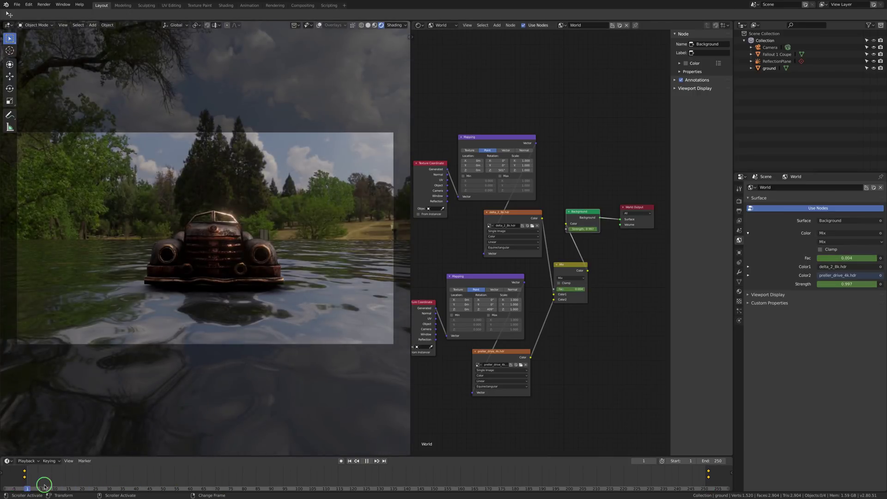
pyautogui.moveTo(239, 481); pyautogui.dragTo(672, 479)
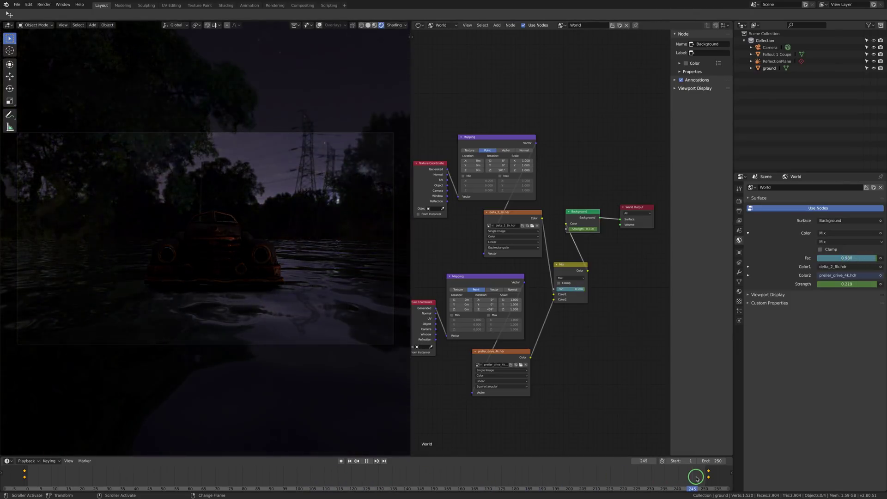
pyautogui.moveTo(176, 237); pyautogui.dragTo(257, 266, button='middle')
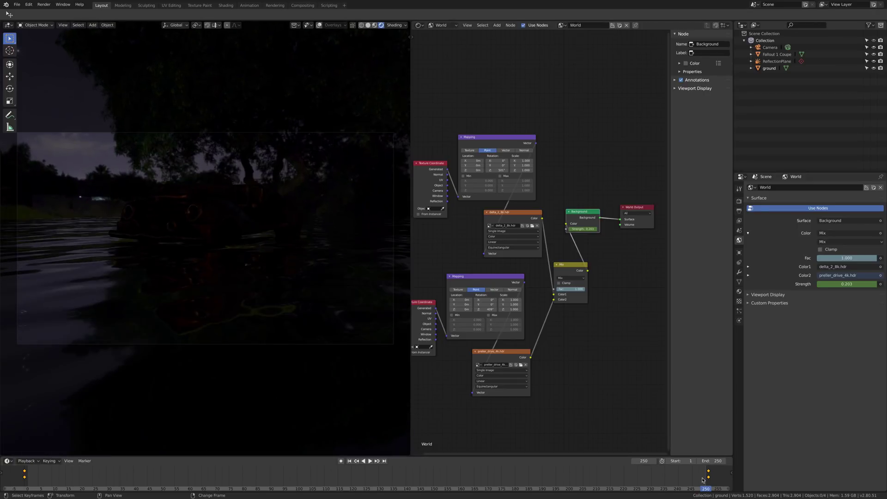
pyautogui.moveTo(693, 480); pyautogui.dragTo(649, 479, button='right')
pyautogui.moveTo(649, 481); pyautogui.dragTo(295, 486)
pyautogui.moveTo(164, 481); pyautogui.dragTo(588, 478)
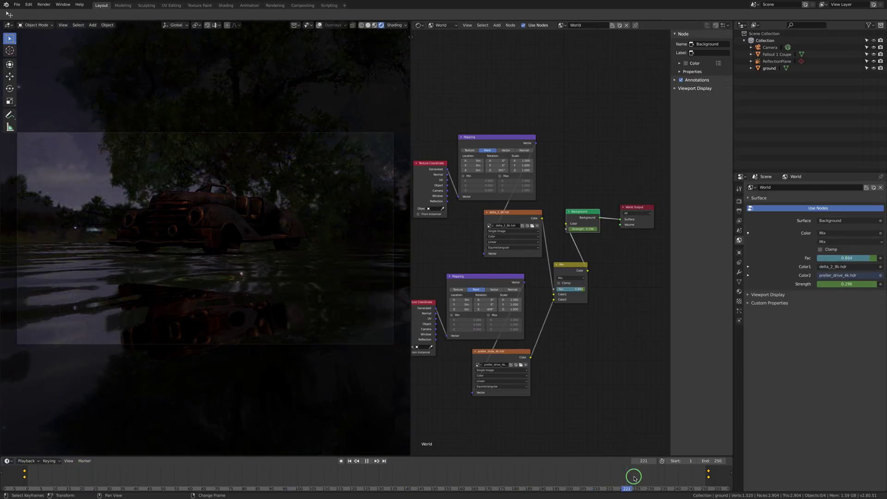
pyautogui.moveTo(709, 478); pyautogui.dragTo(92, 484)
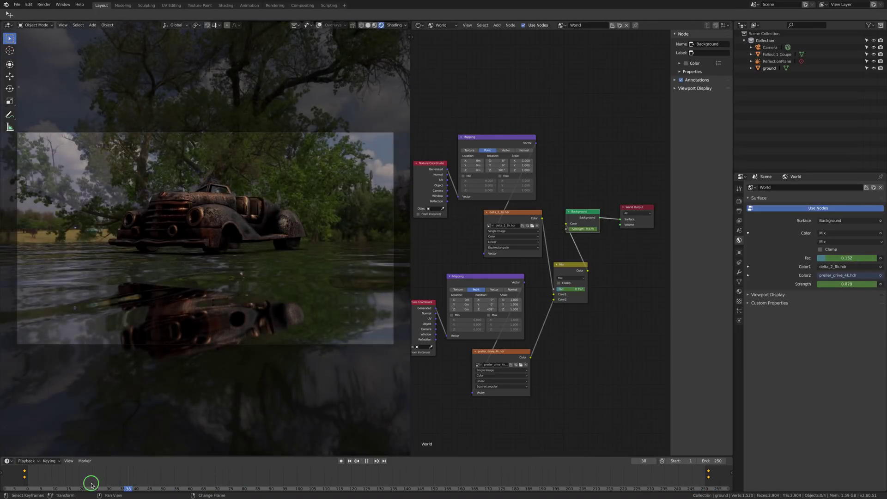